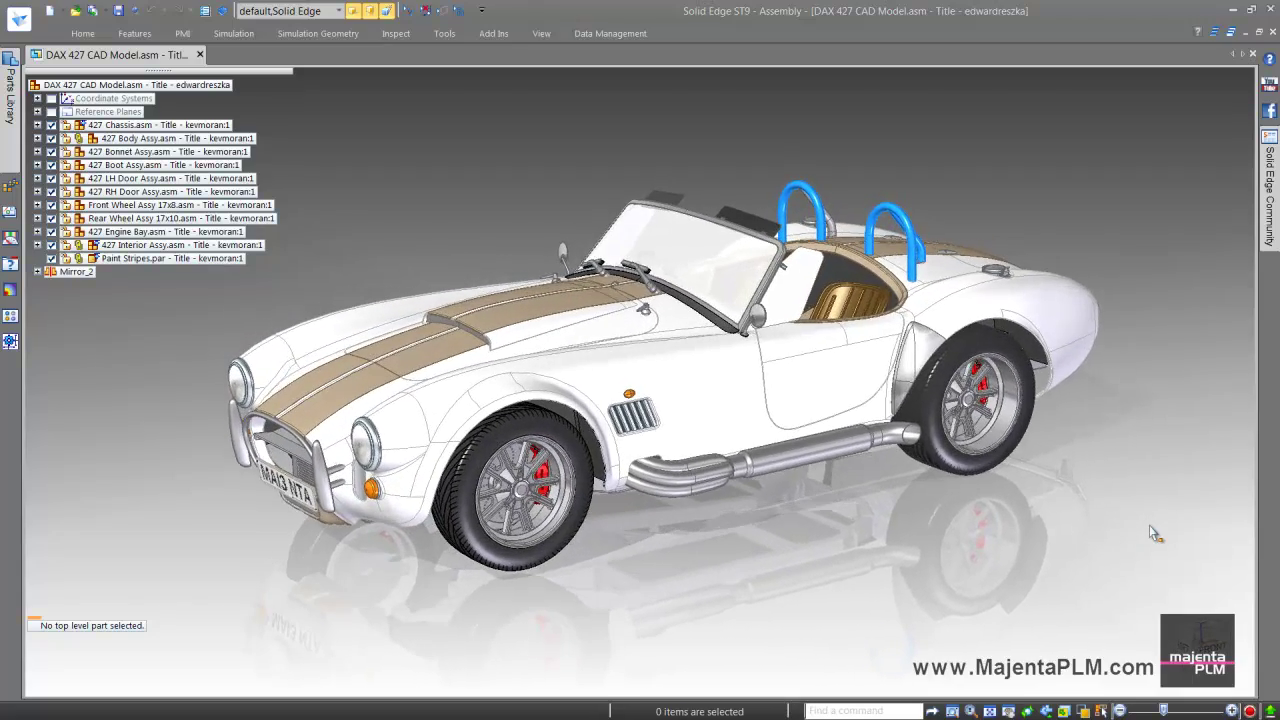
Toggle perspective, snap the car to the Front side view, and send it to KeyShot Render.
left_click(543, 33)
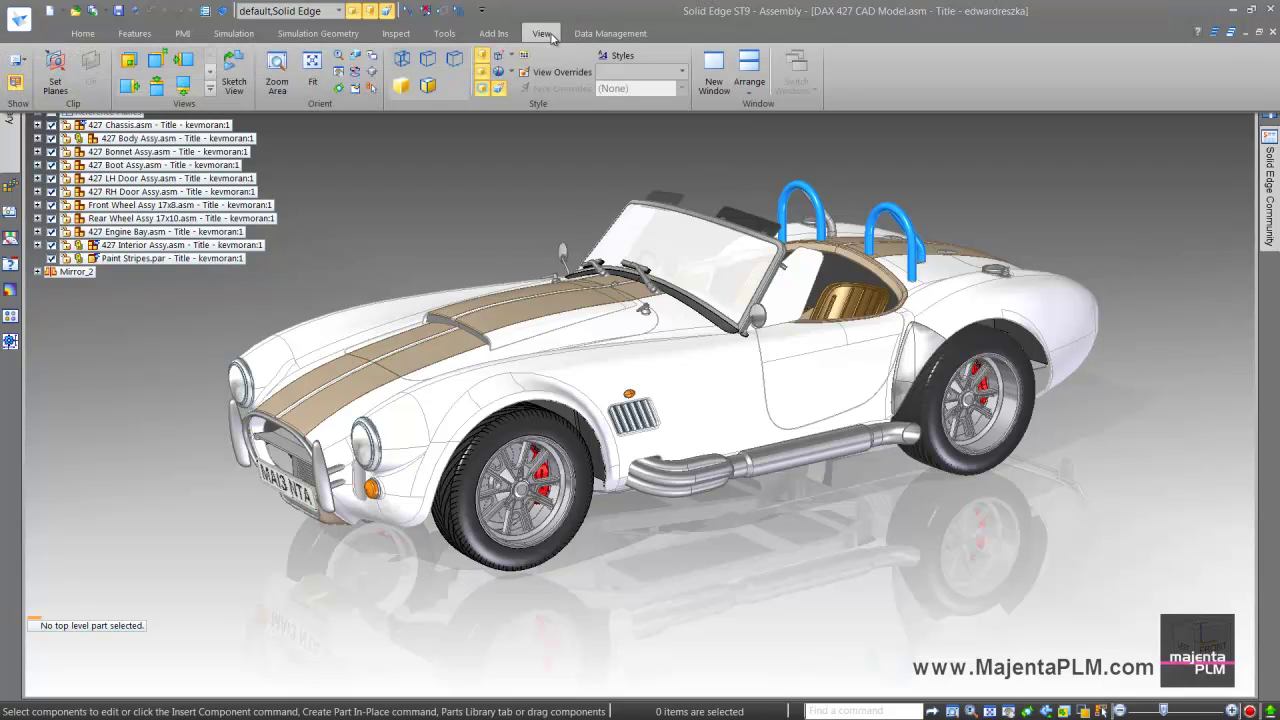
left_click(498, 90)
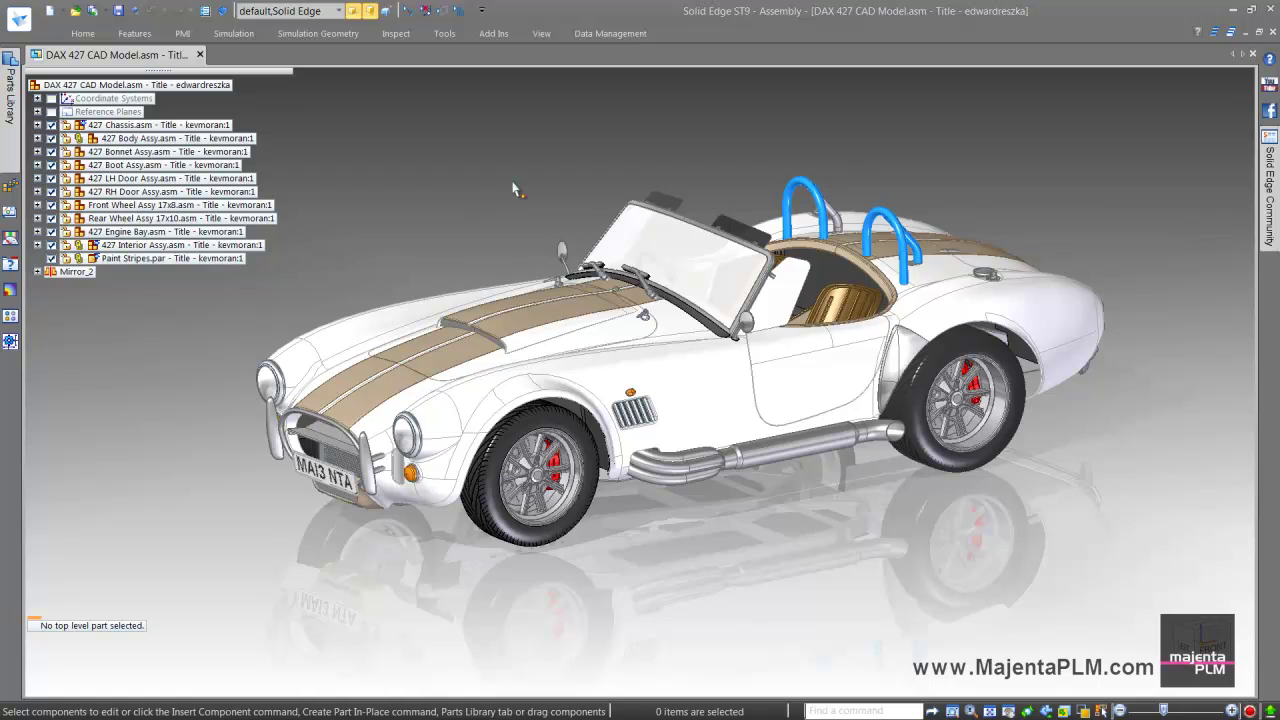
key("ctrl+f")
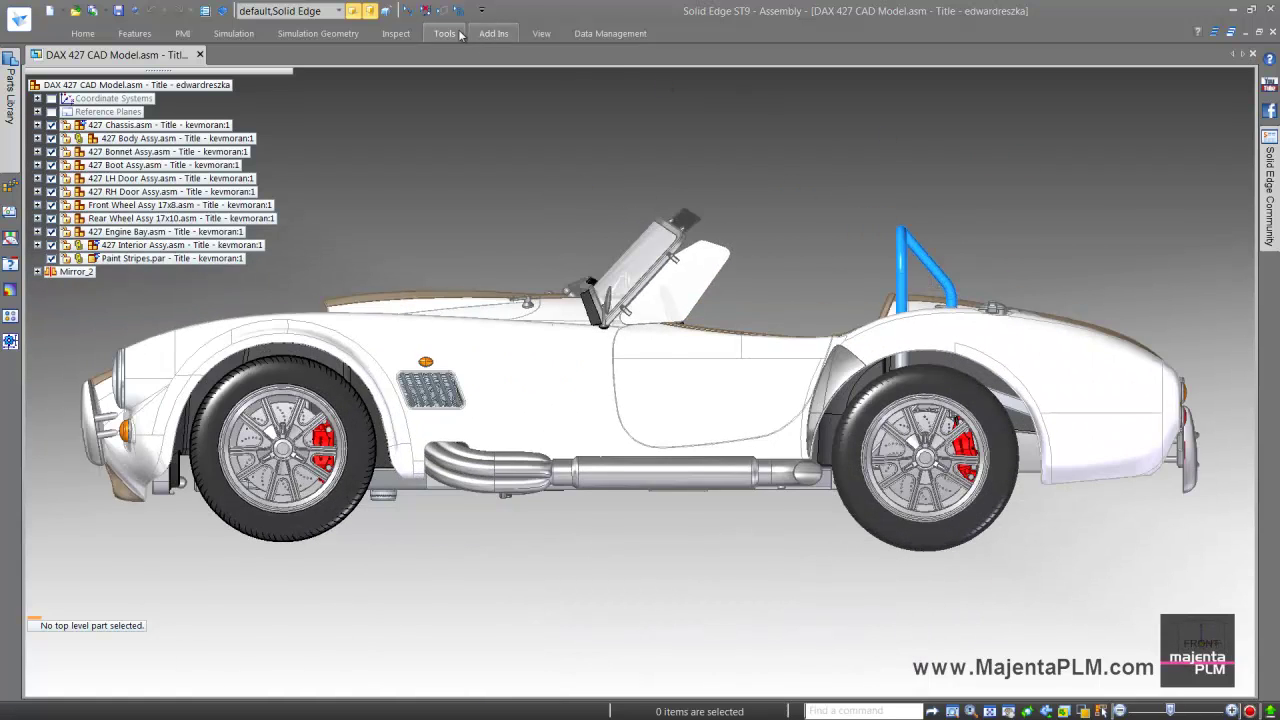
left_click(445, 33)
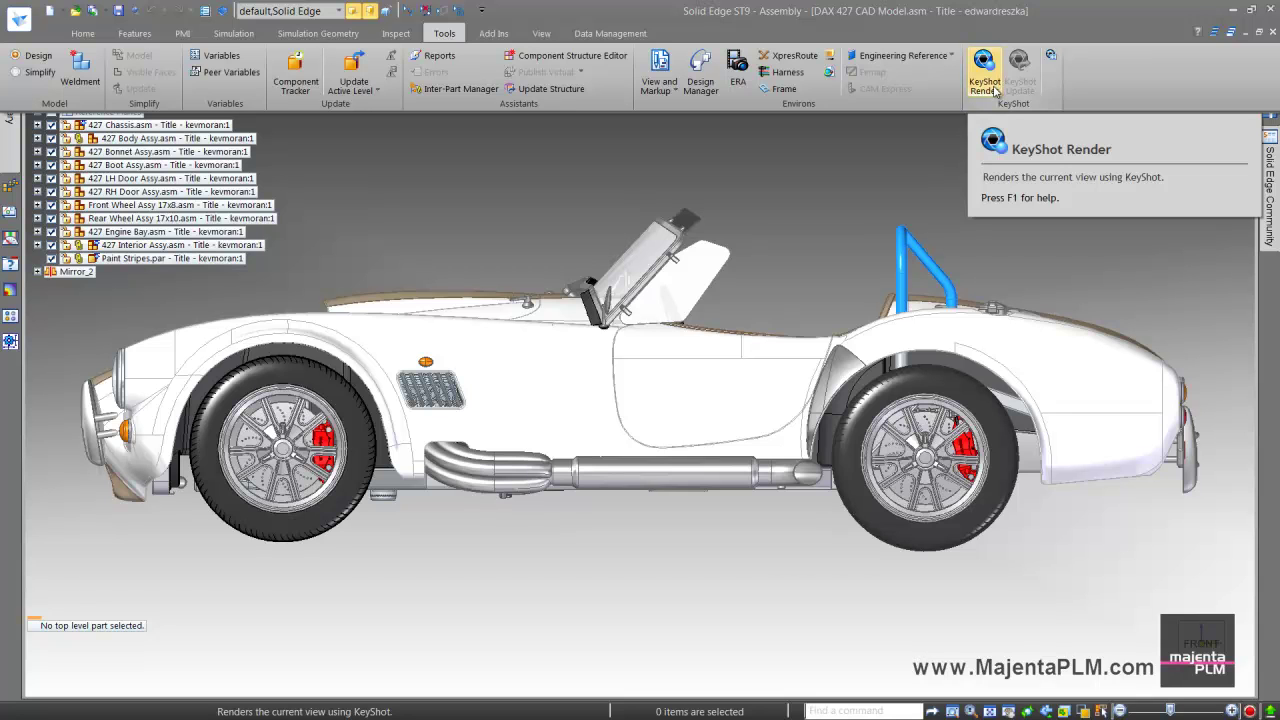
left_click(993, 89)
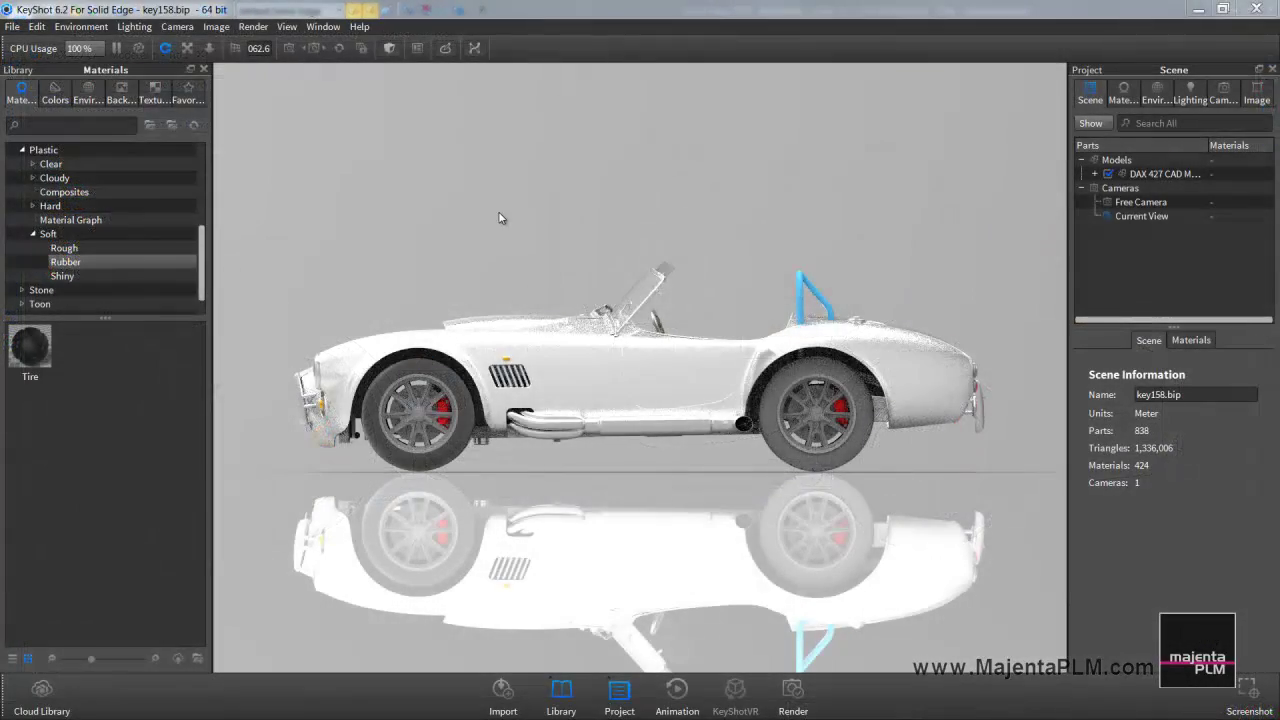
Orbit to a front-left three-quarter view, keep CPU usage on all 8 cores, and set perspective to 35.0.
mouse_move(515, 229)
left_mouse_down()
mouse_move(735, 255)
mouse_move(640, 203)
left_mouse_up()
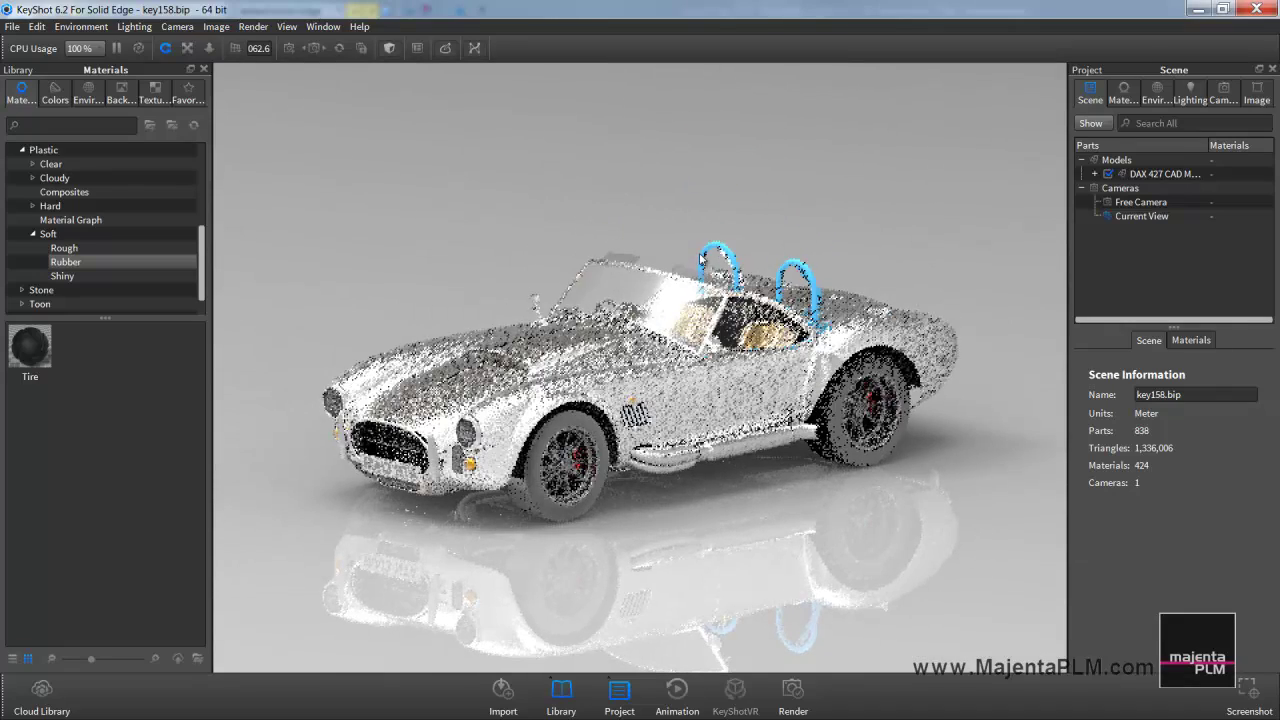
left_click(100, 49)
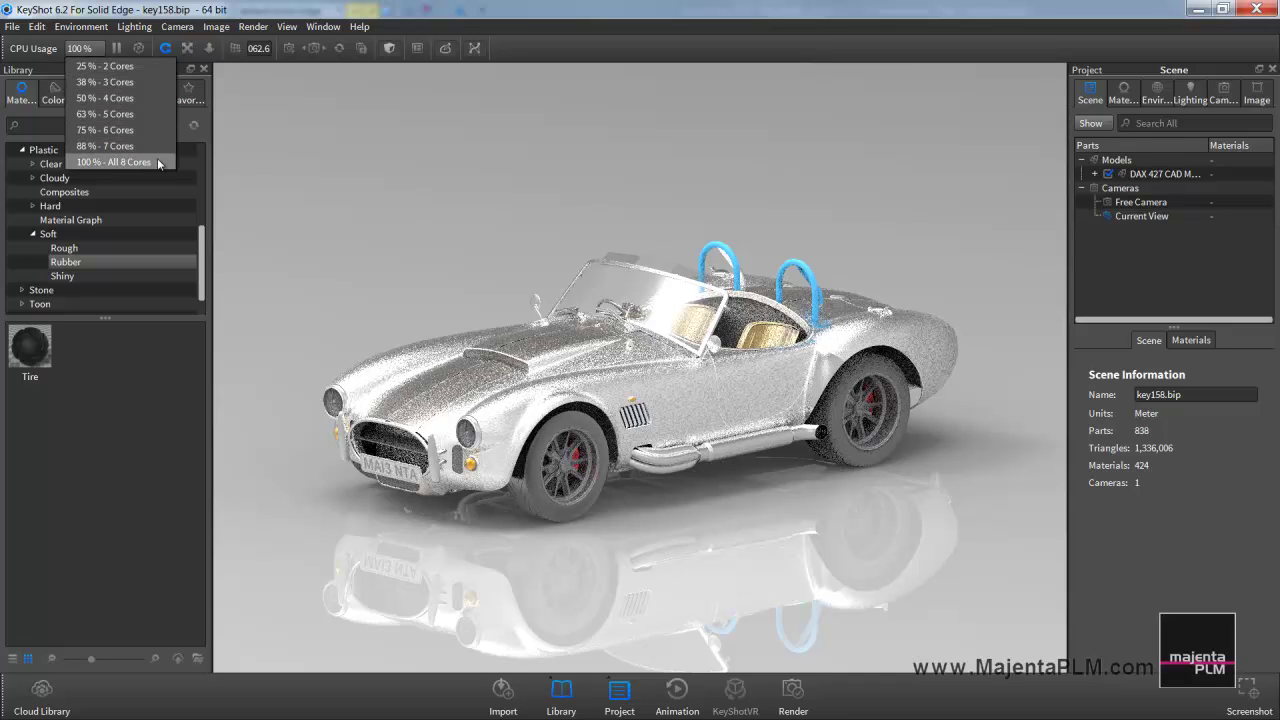
left_click(436, 165)
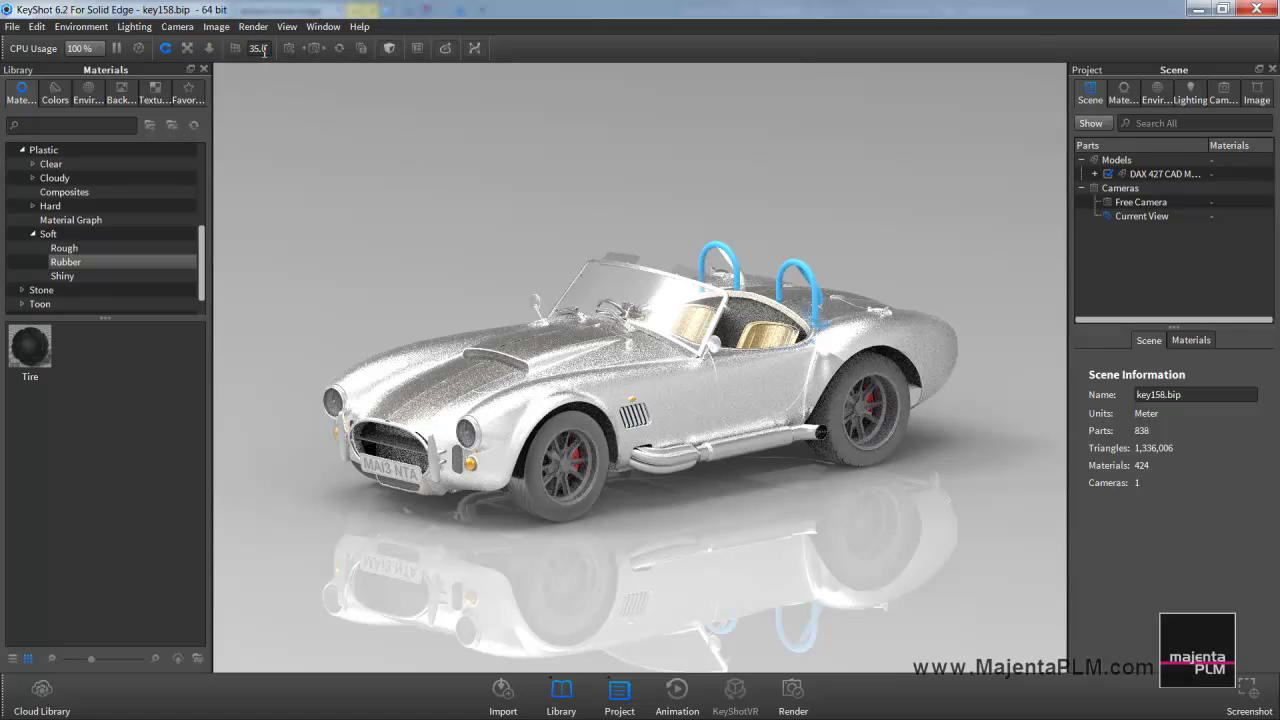
key("Return")
left_click_drag(678, 404, 703, 393)
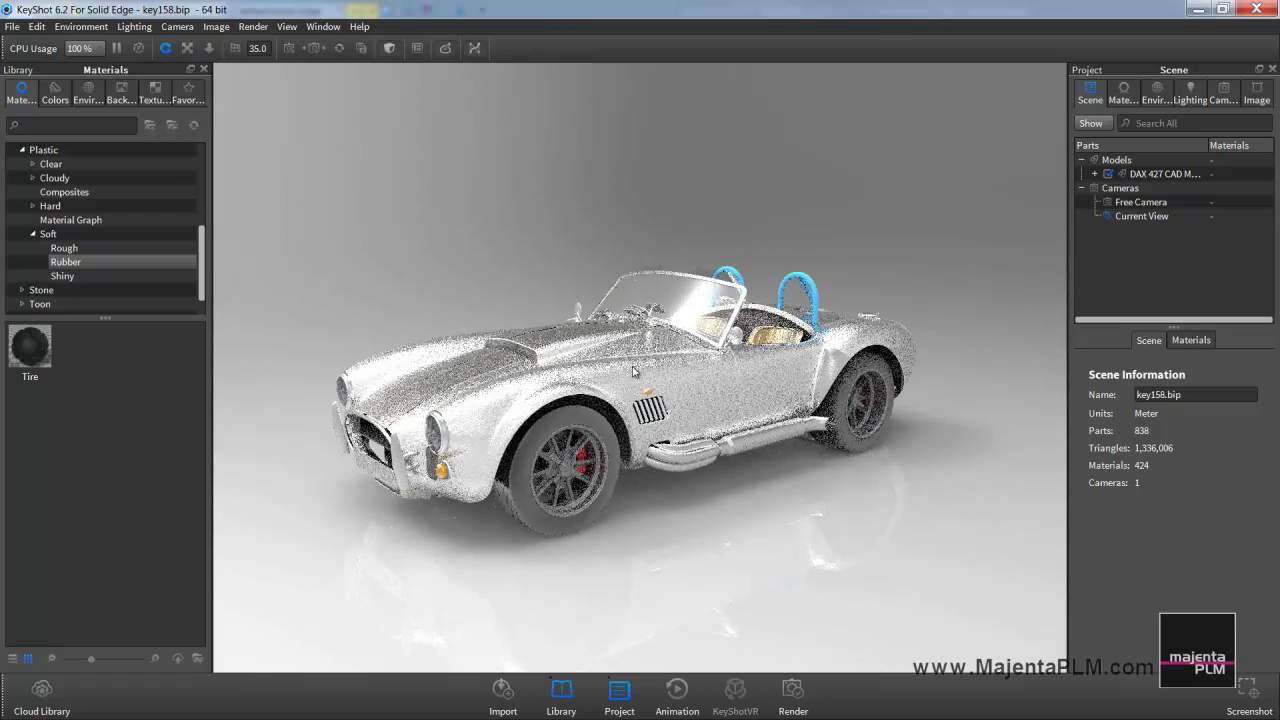
Zoom out, change the environment Size from 25 to 10, then zoom back in on the car.
scroll(632, 371, "down", 3)
scroll(632, 371, "down", 3)
scroll(632, 371, "down", 2)
scroll(632, 371, "down", 3)
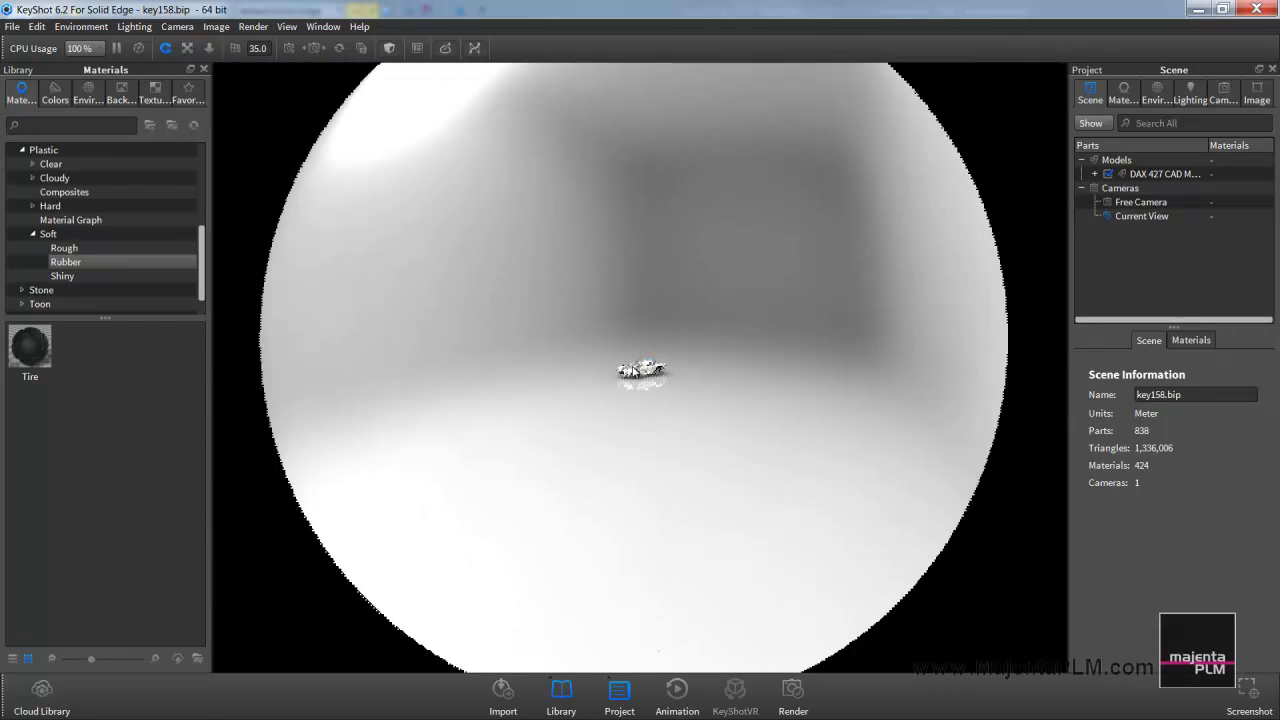
scroll(632, 371, "down", 2)
scroll(634, 371, "down", 2)
scroll(677, 357, "down", 1)
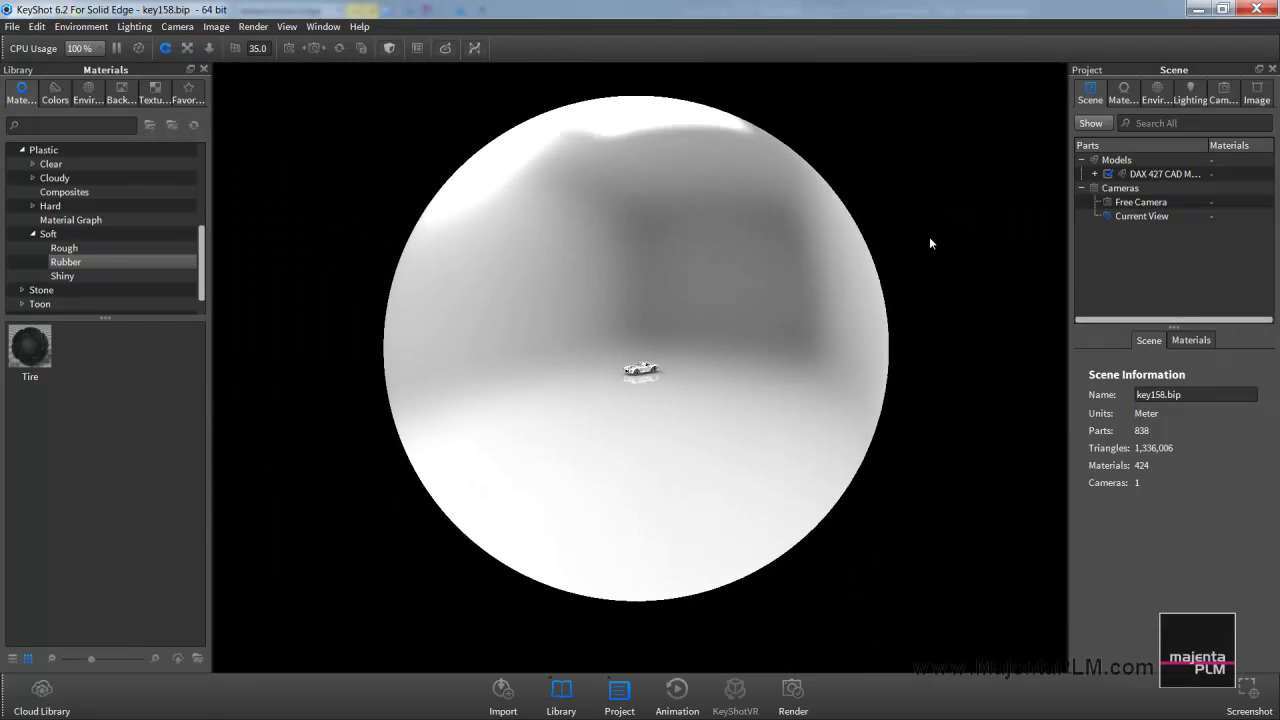
left_click(1161, 96)
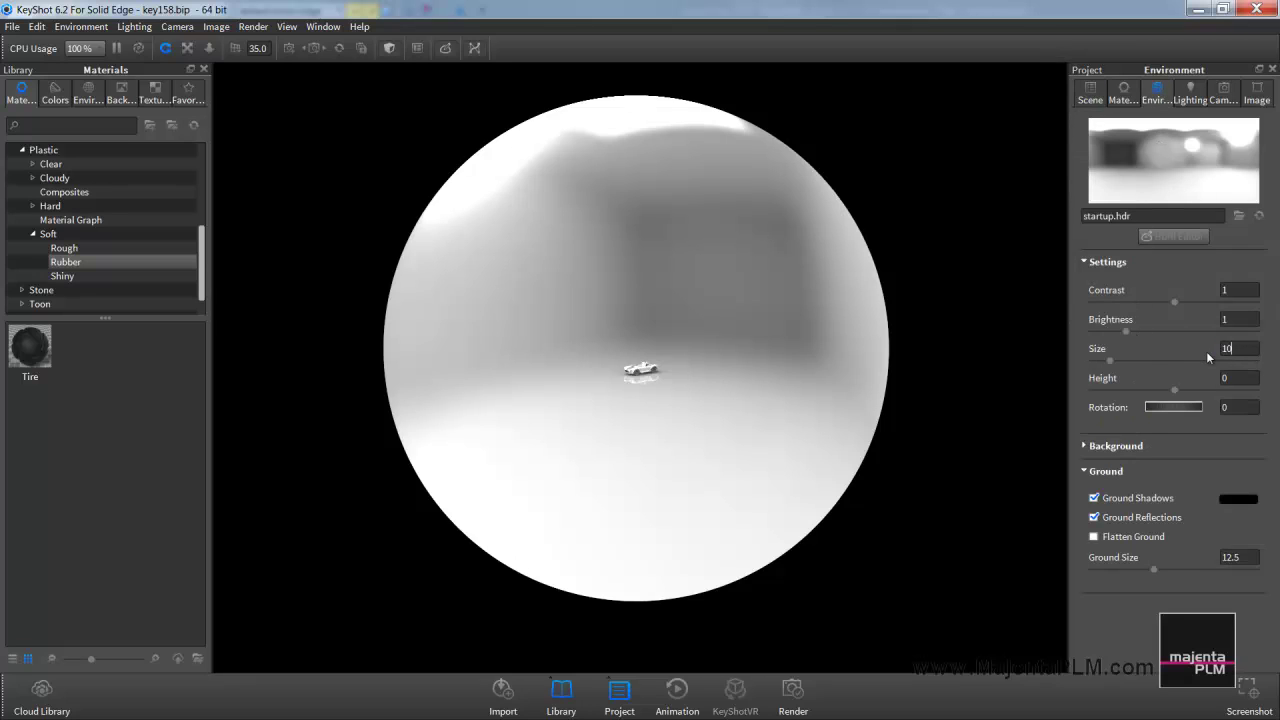
key("Return")
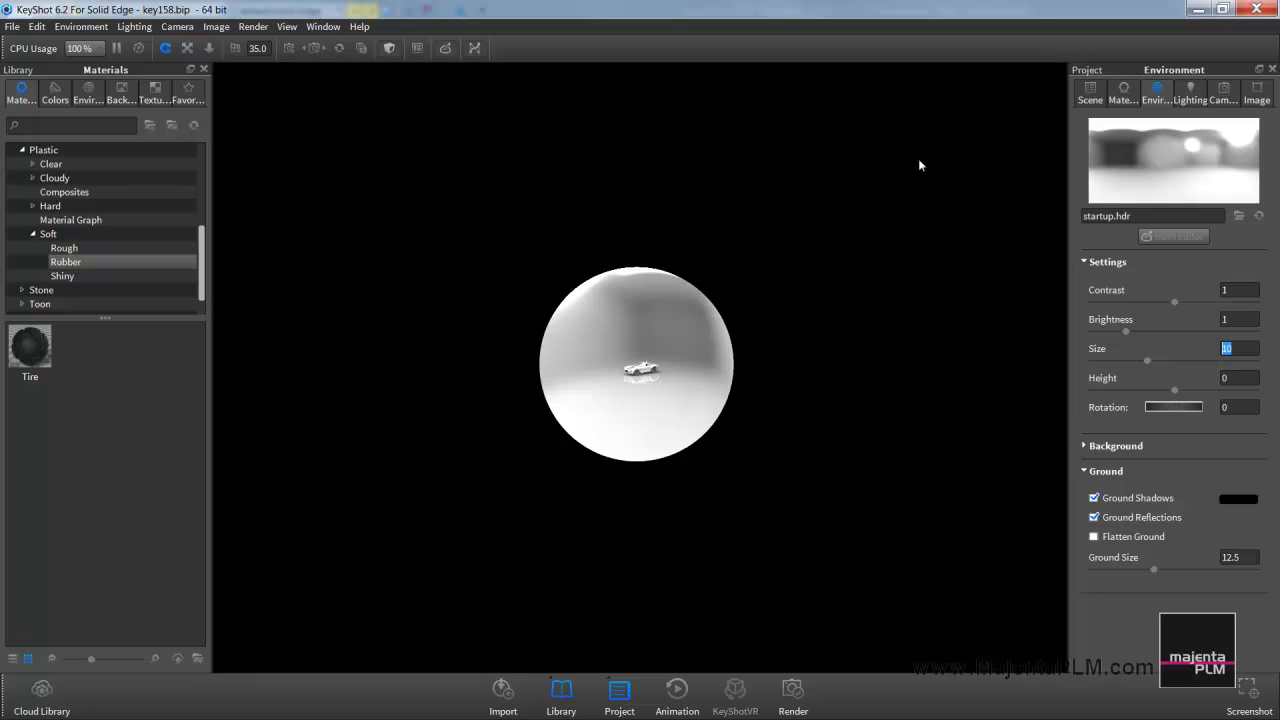
left_click(1090, 96)
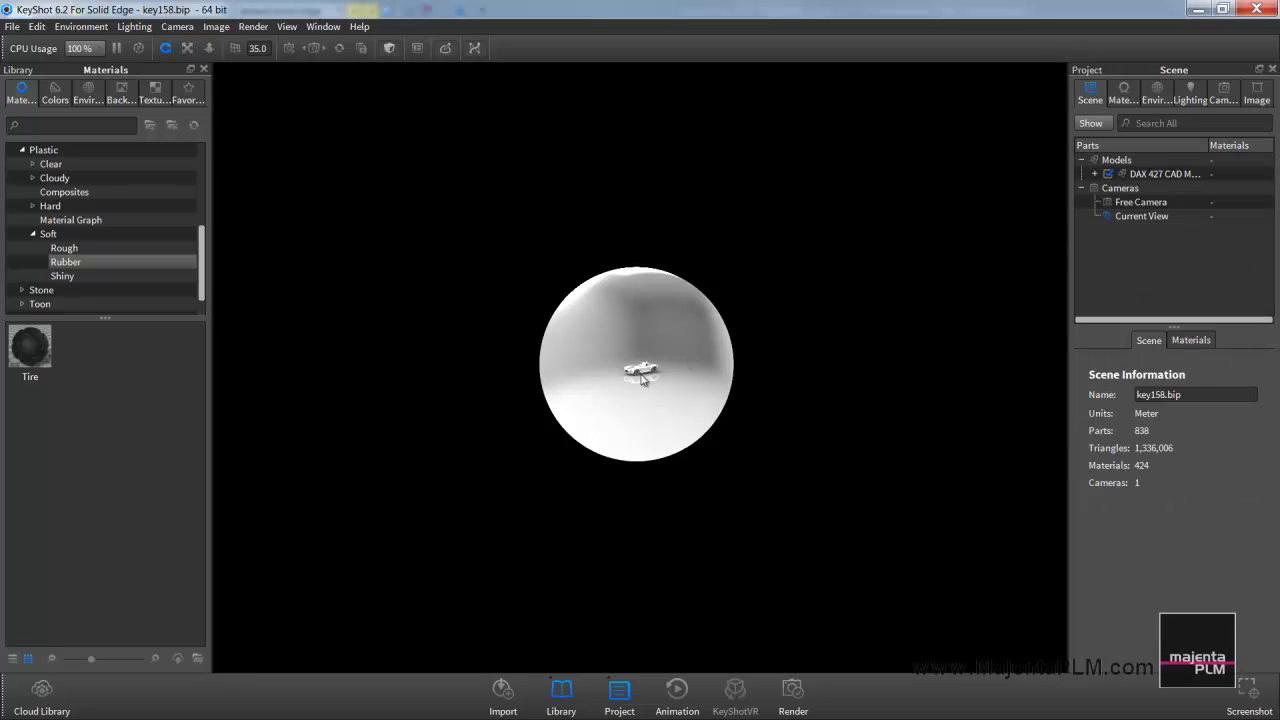
scroll(643, 378, "up", 2)
scroll(643, 378, "up", 2)
scroll(643, 378, "up", 2)
scroll(643, 378, "up", 3)
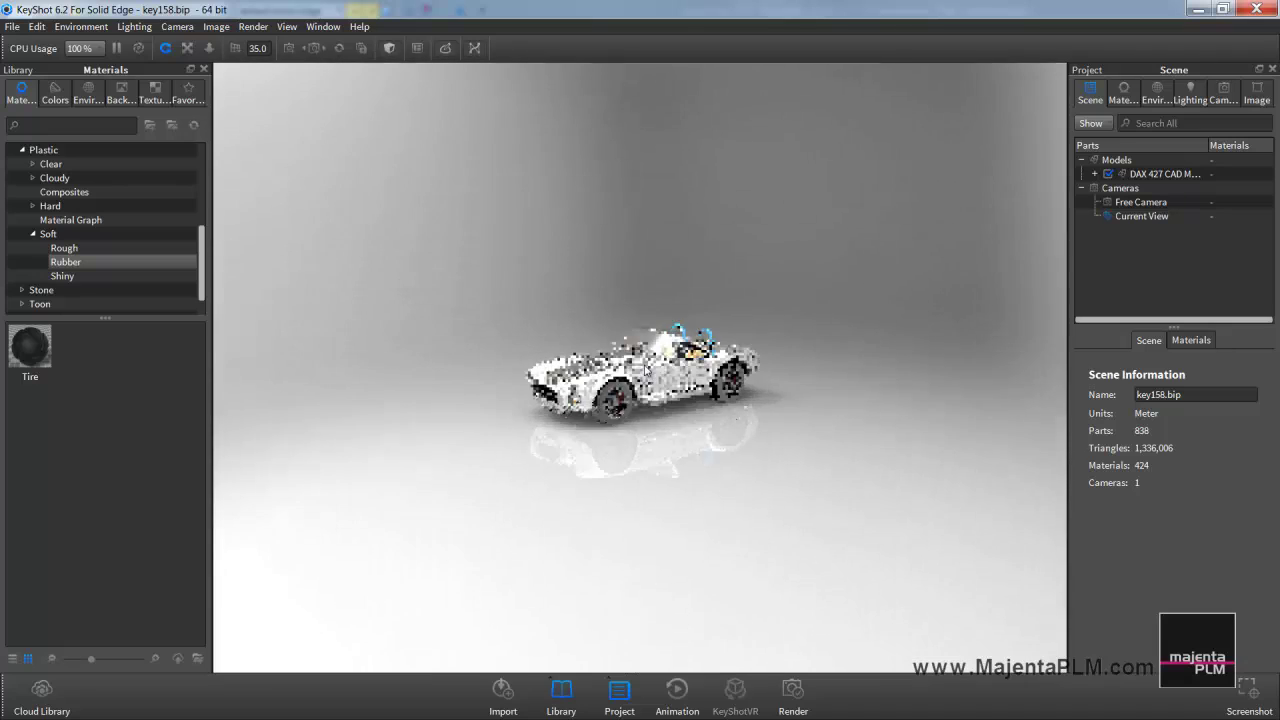
scroll(663, 371, "up", 2)
scroll(663, 371, "up", 2)
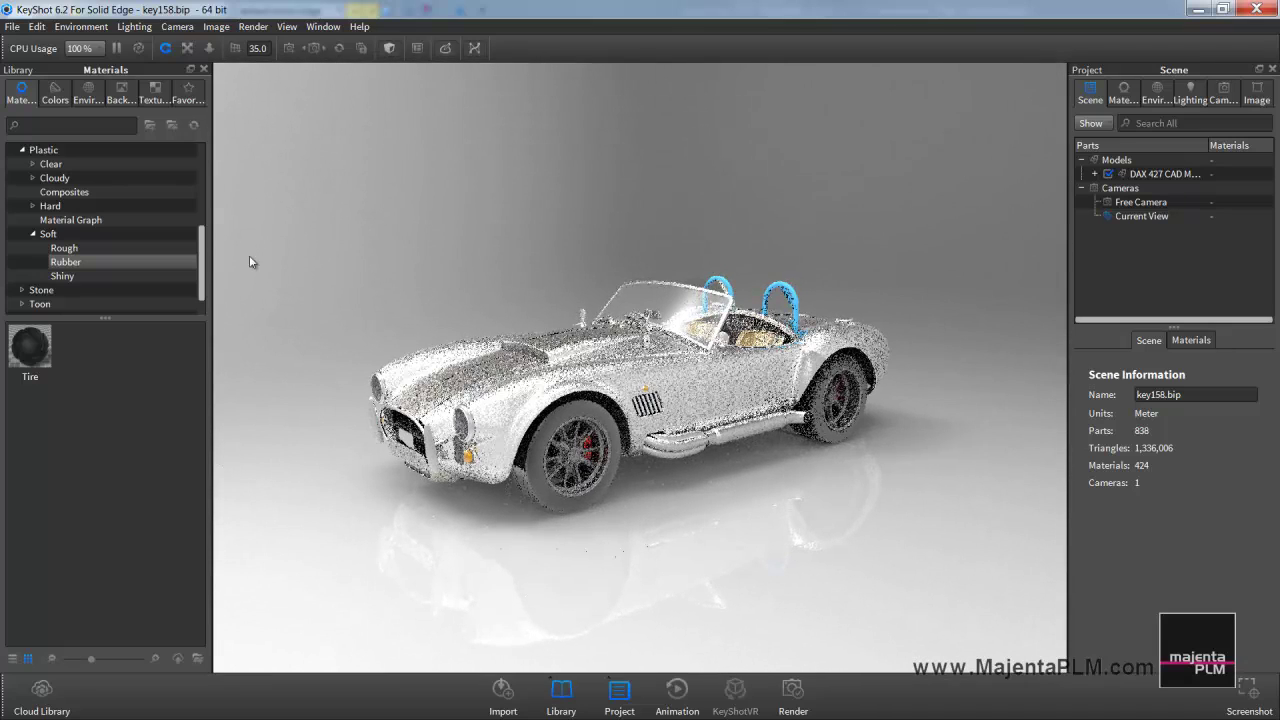
Apply the dark blue Axalta Midnight paint to the body, door and bonnet around the silver stripes.
left_click_drag(202, 245, 210, 161)
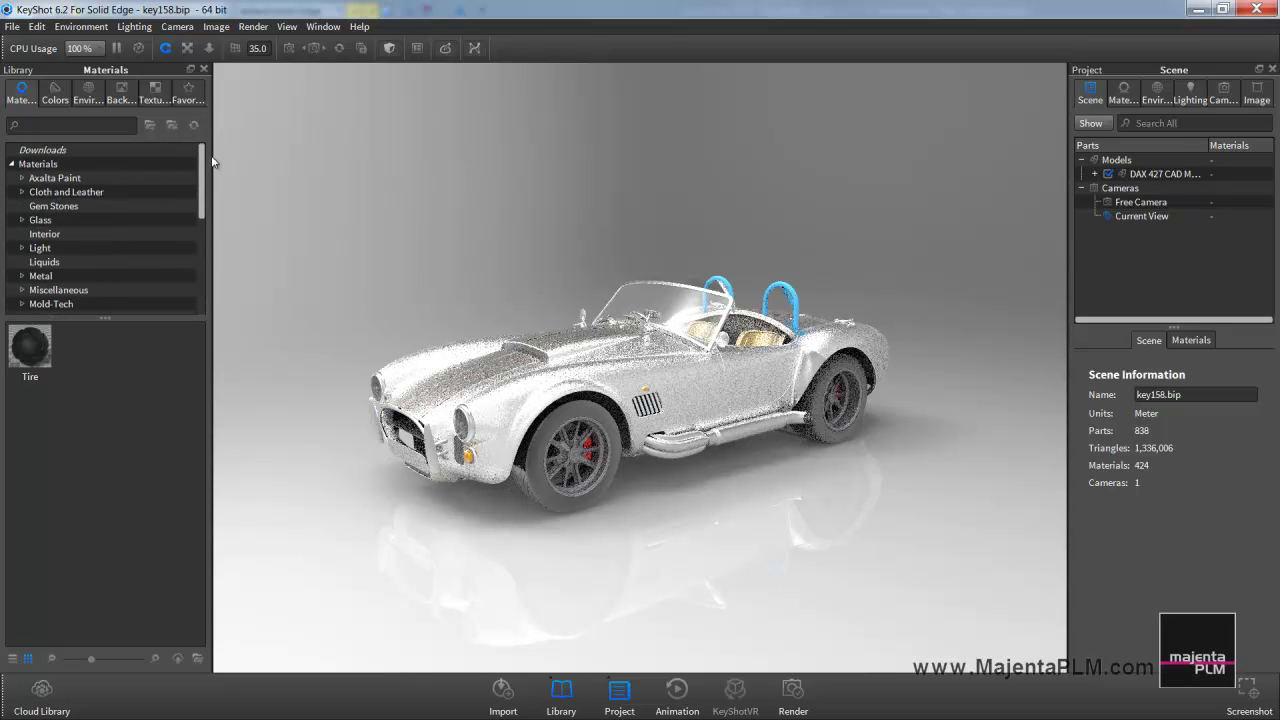
left_click(65, 177)
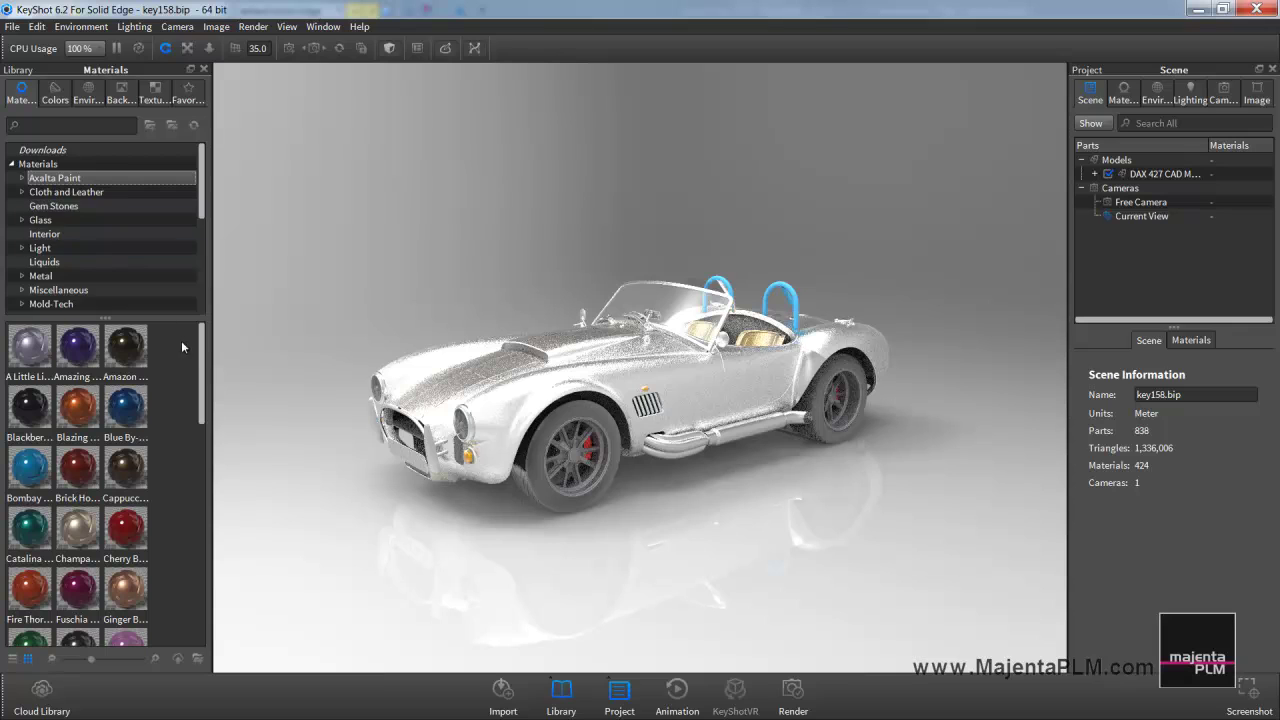
mouse_move(200, 368)
left_mouse_down()
mouse_move(197, 552)
mouse_move(169, 456)
left_mouse_up()
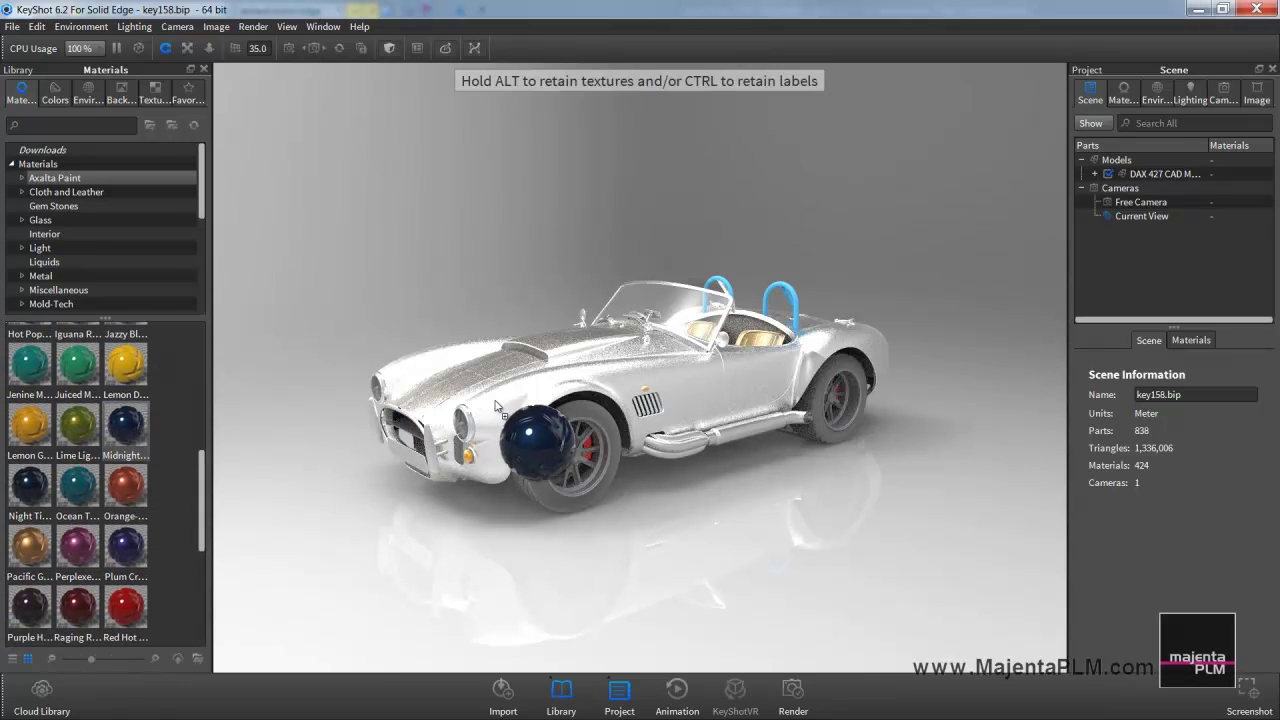
left_click_drag(133, 432, 500, 410)
left_click_drag(136, 431, 751, 377)
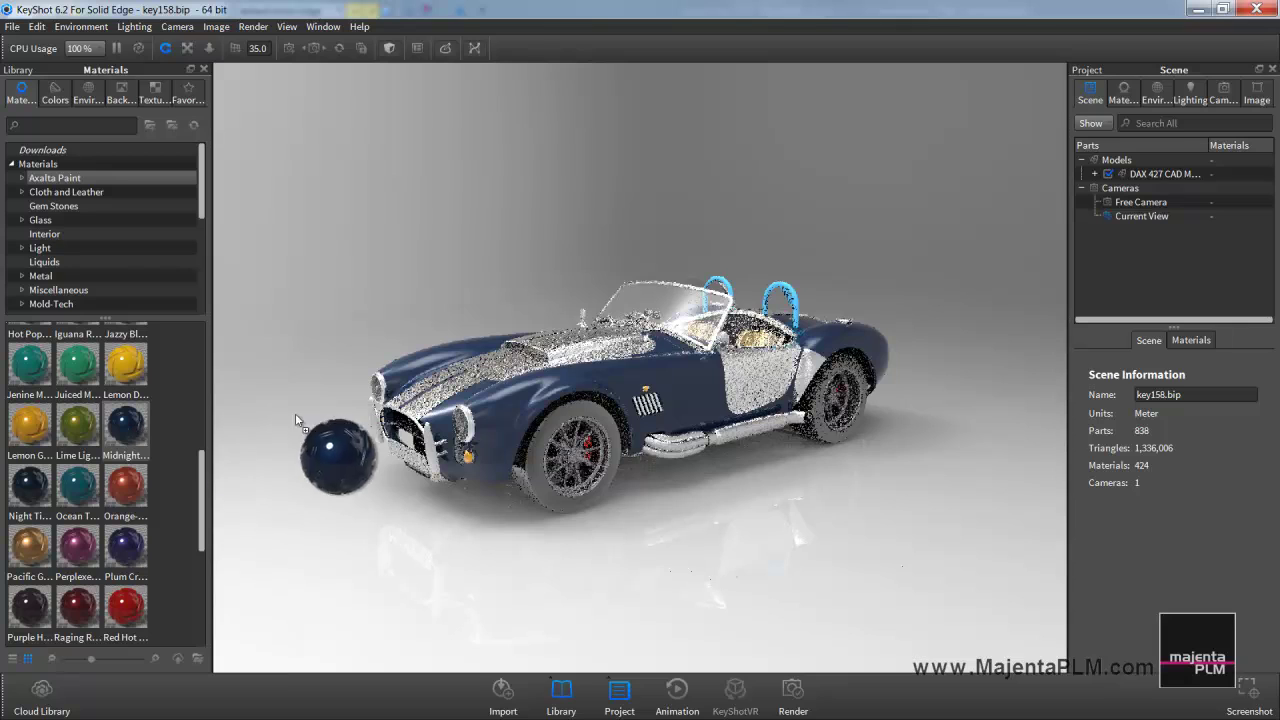
mouse_move(820, 298)
left_mouse_down()
mouse_move(820, 360)
mouse_move(840, 380)
left_mouse_up()
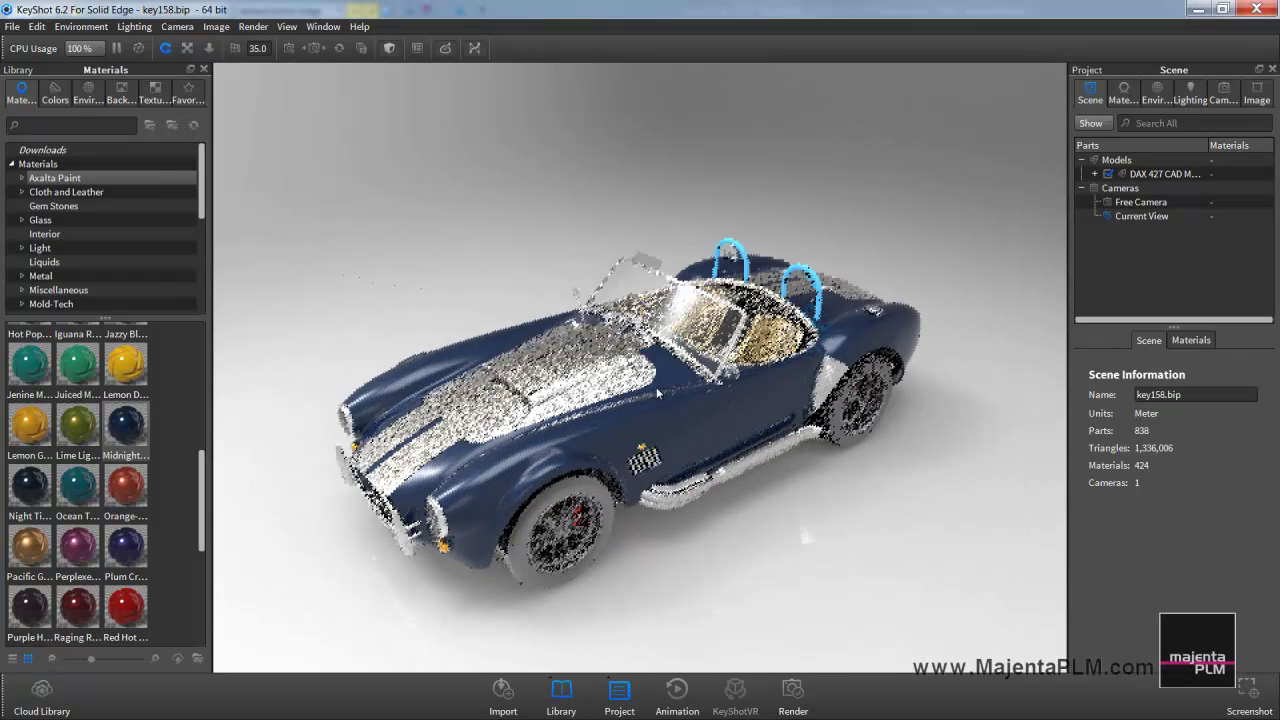
left_click_drag(147, 425, 644, 362)
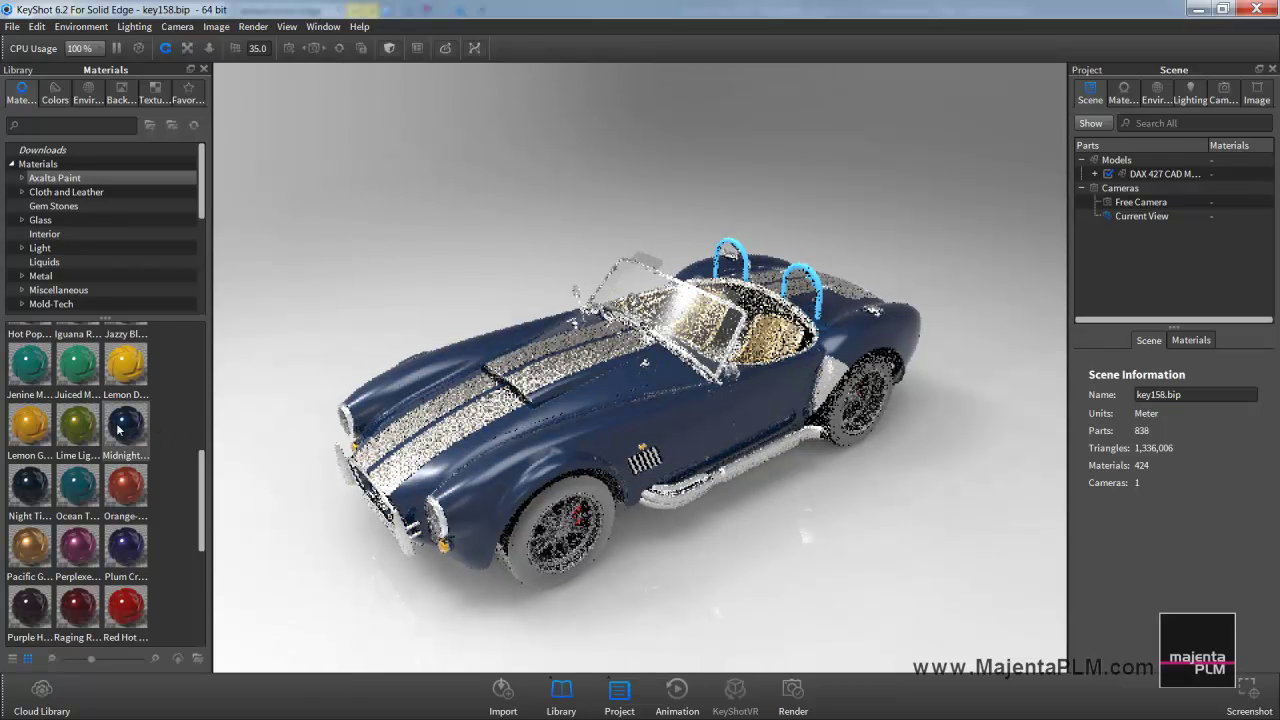
Paint the rear of the car dark blue and turn the bonnet stripes red.
left_click_drag(118, 428, 910, 335)
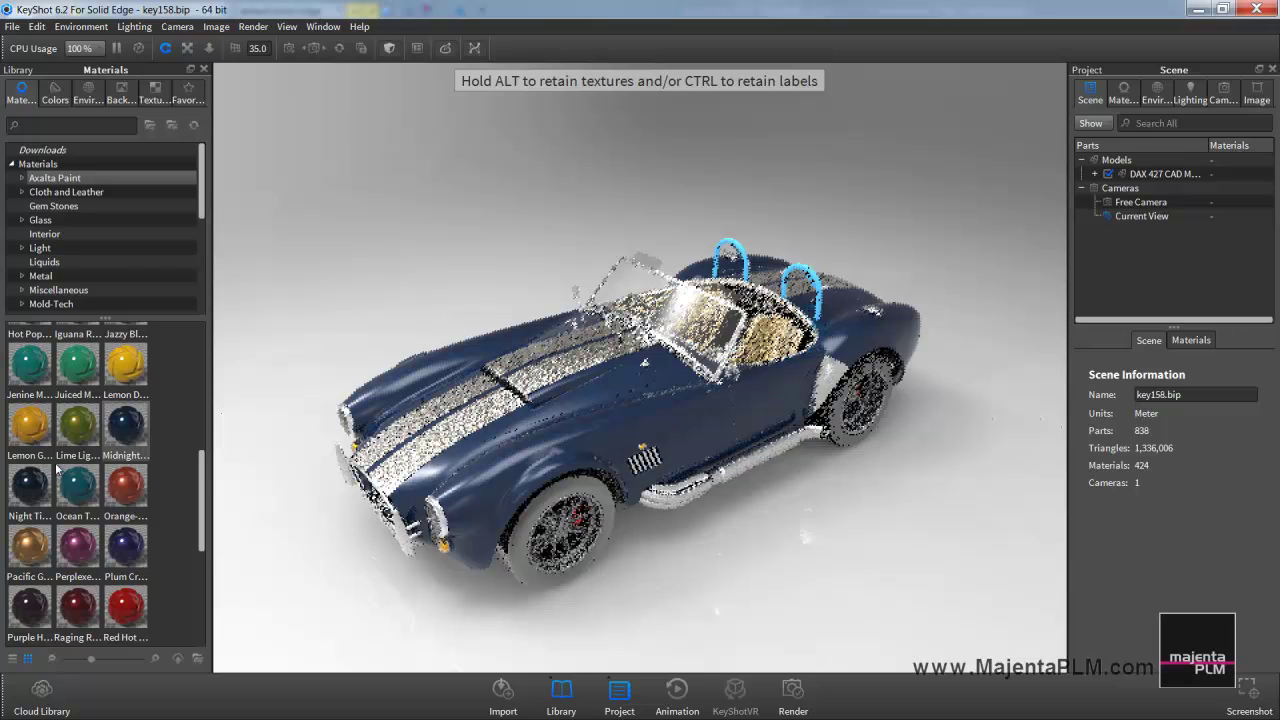
scroll(129, 500, "down", 2)
left_click_drag(129, 500, 447, 424)
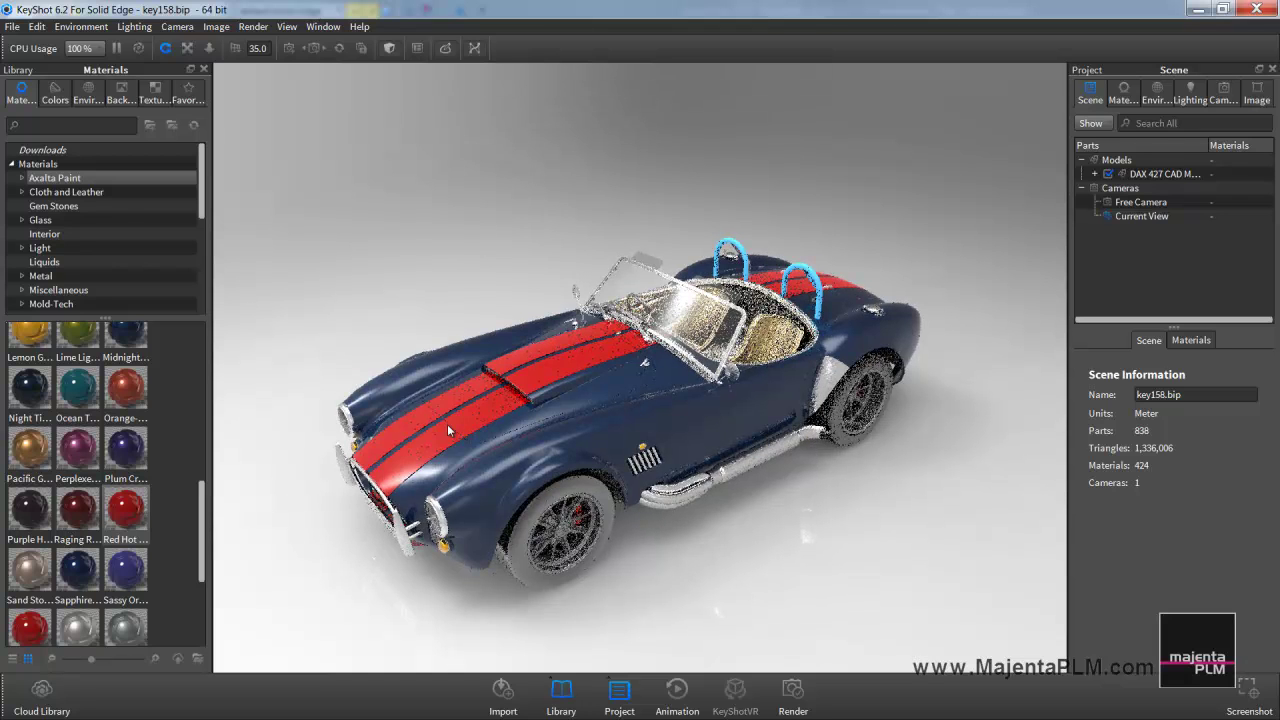
left_click_drag(447, 424, 707, 519)
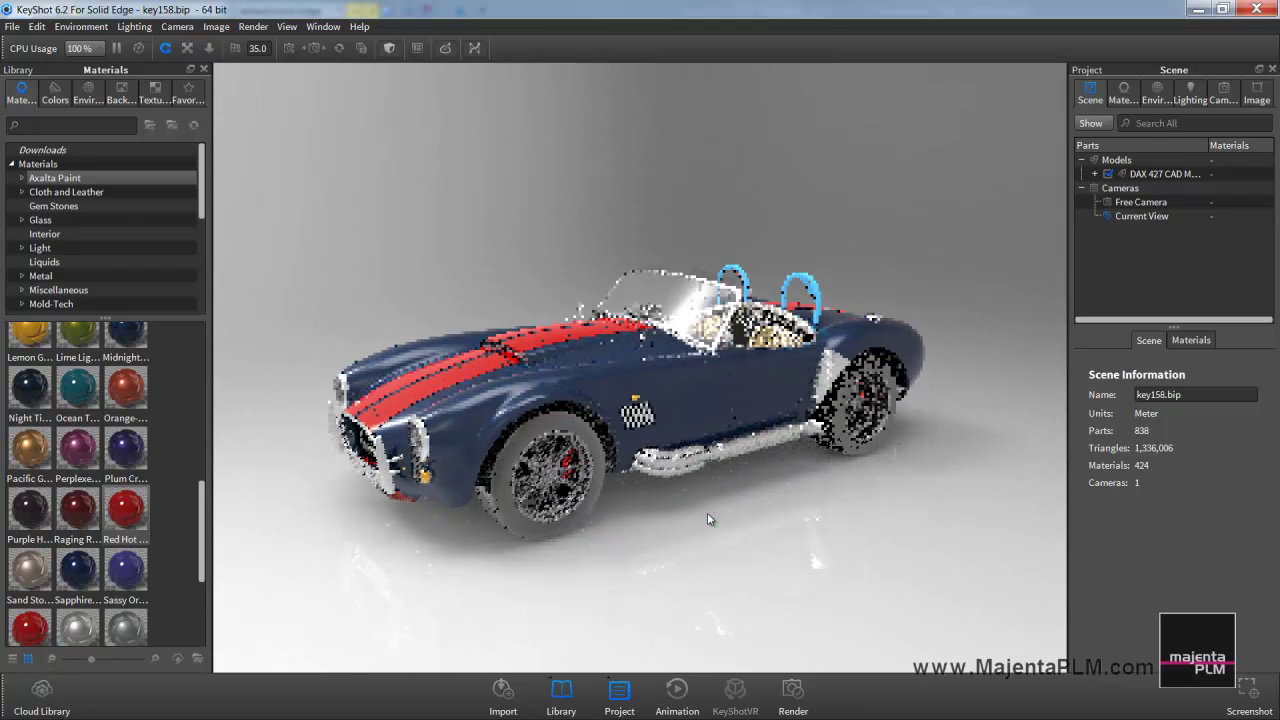
Apply Basic Aluminum to the front wheel, rear wheel and roll bars.
left_click(23, 277)
left_click(32, 290)
left_click(64, 304)
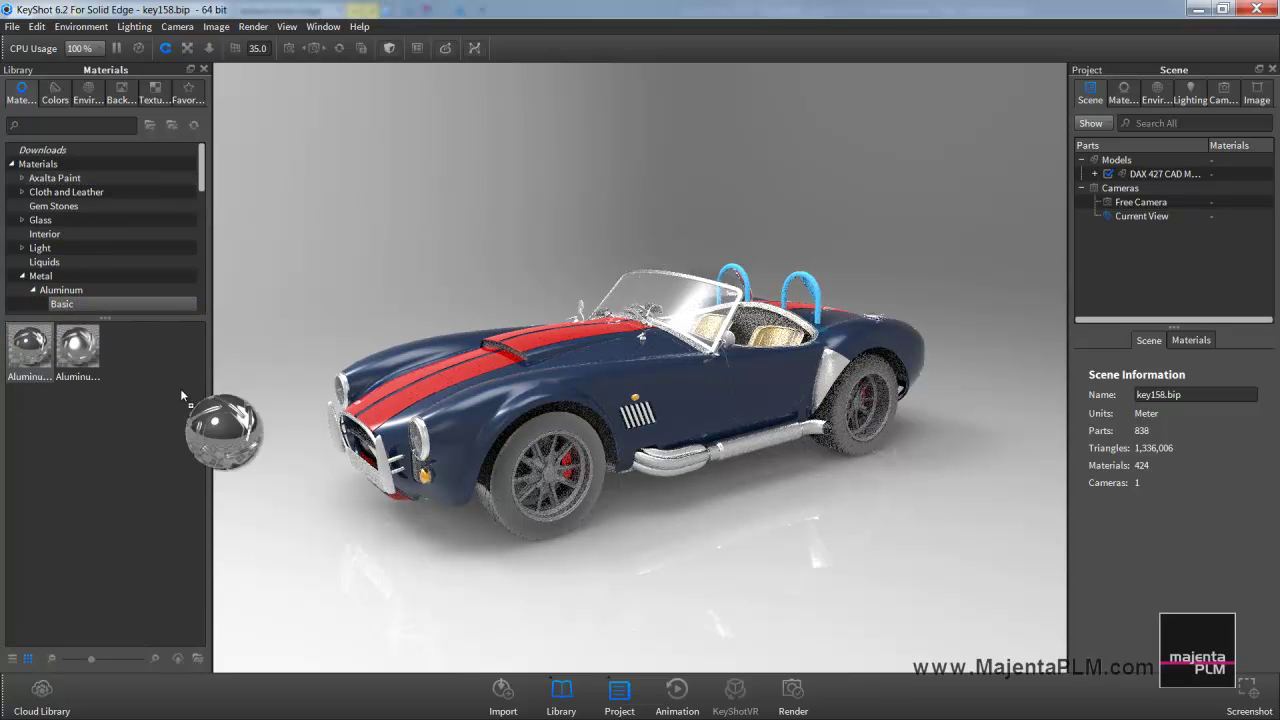
left_click_drag(38, 342, 507, 460)
mouse_move(50, 362)
left_mouse_down()
mouse_move(872, 412)
mouse_move(778, 368)
left_mouse_up()
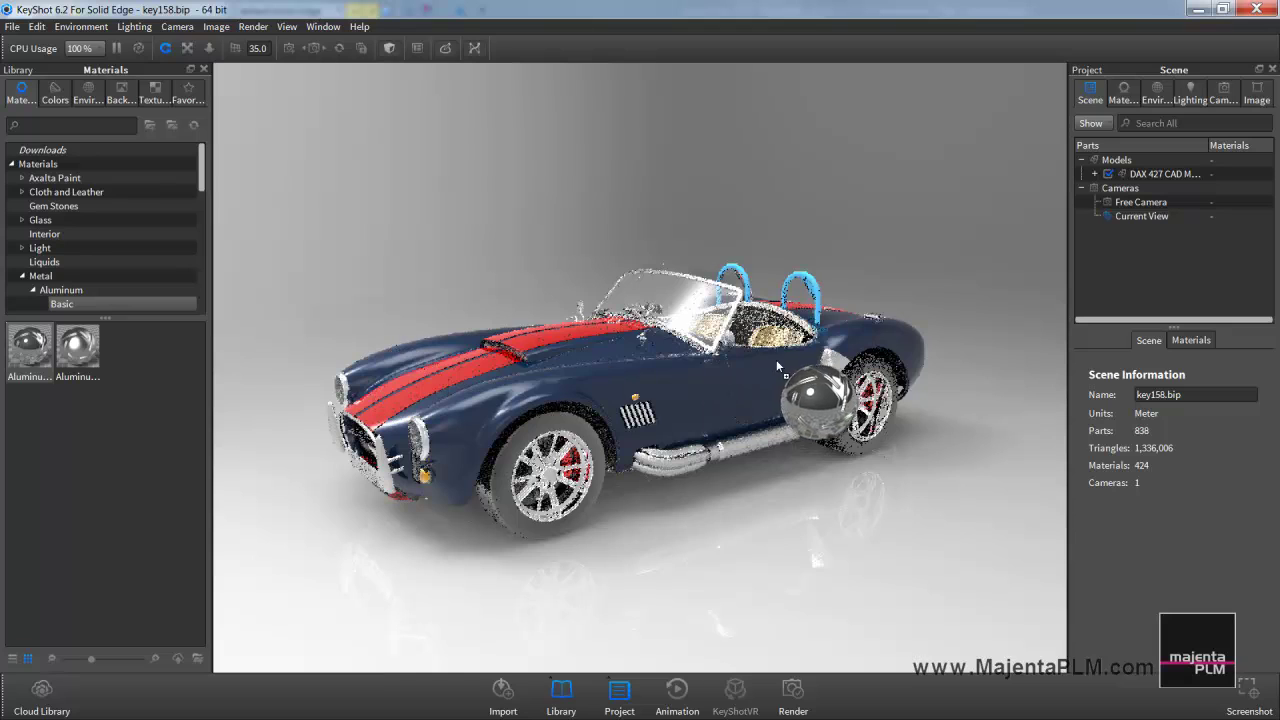
left_click_drag(778, 368, 828, 380)
left_click_drag(42, 350, 800, 290)
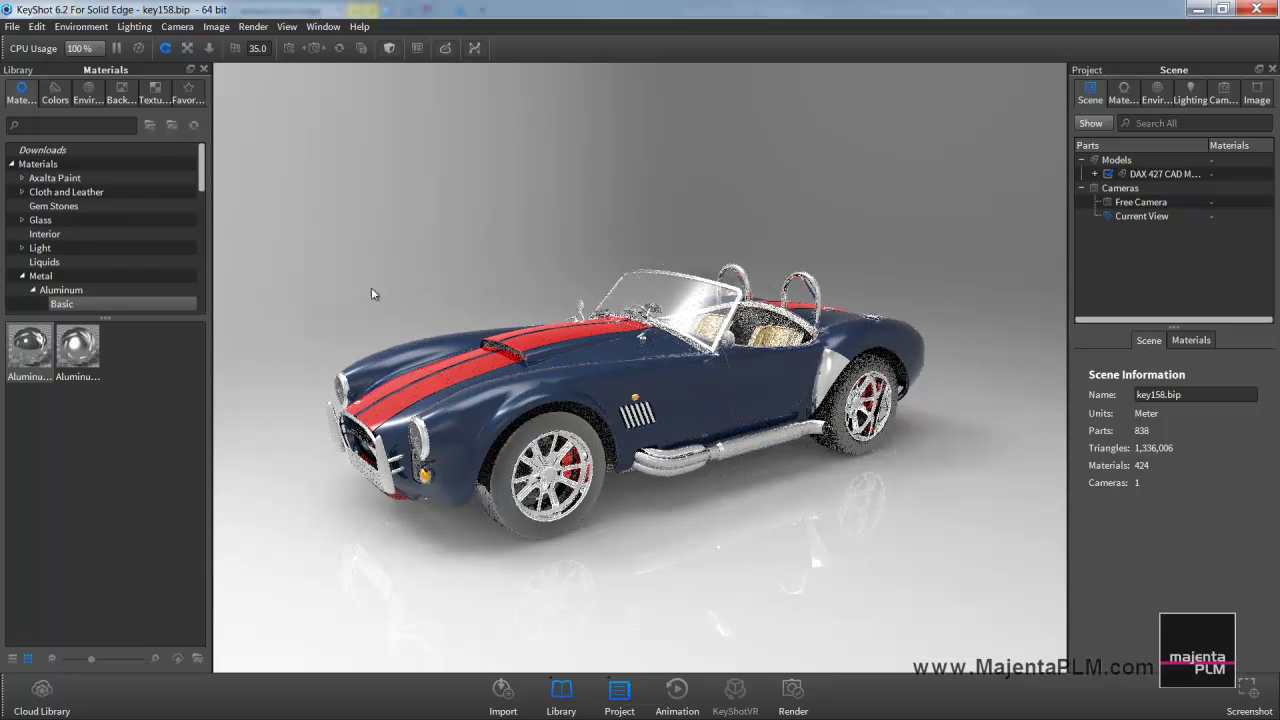
Give the side exhaust pipe a Basic Chrome finish.
scroll(60, 250, "down", 1)
scroll(50, 258, "down", 1)
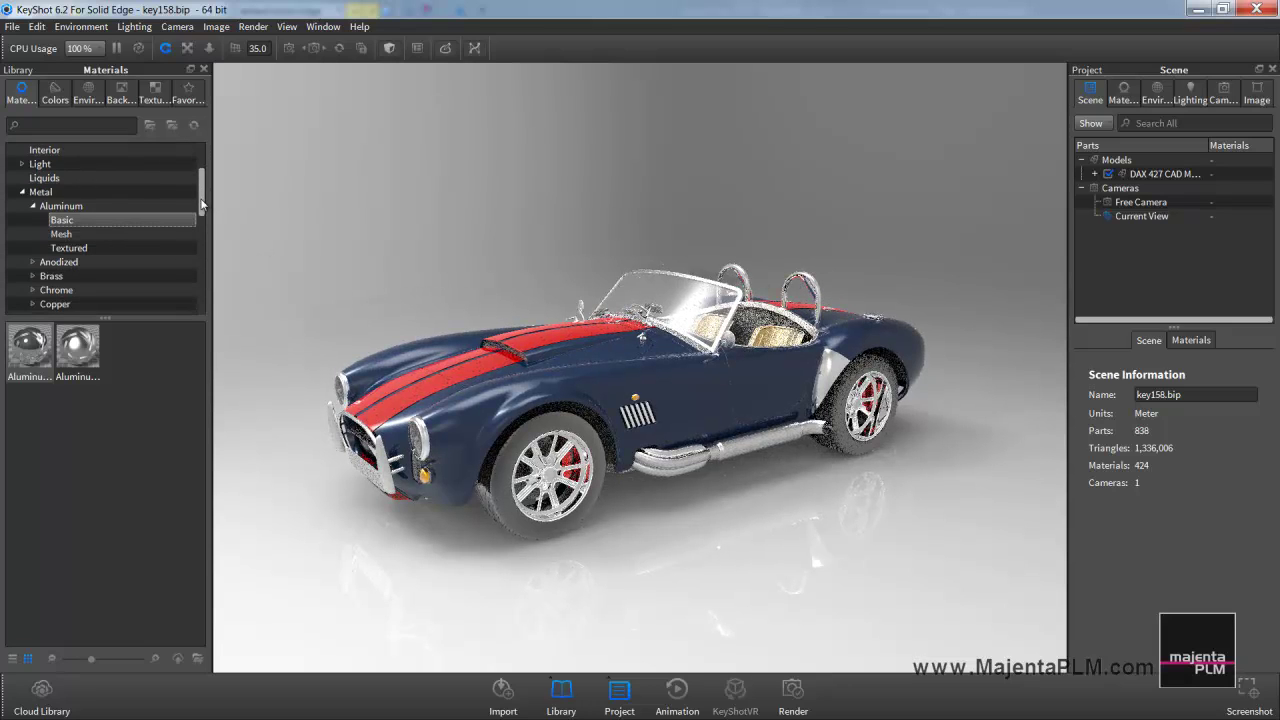
scroll(40, 262, "down", 1)
left_click(61, 276)
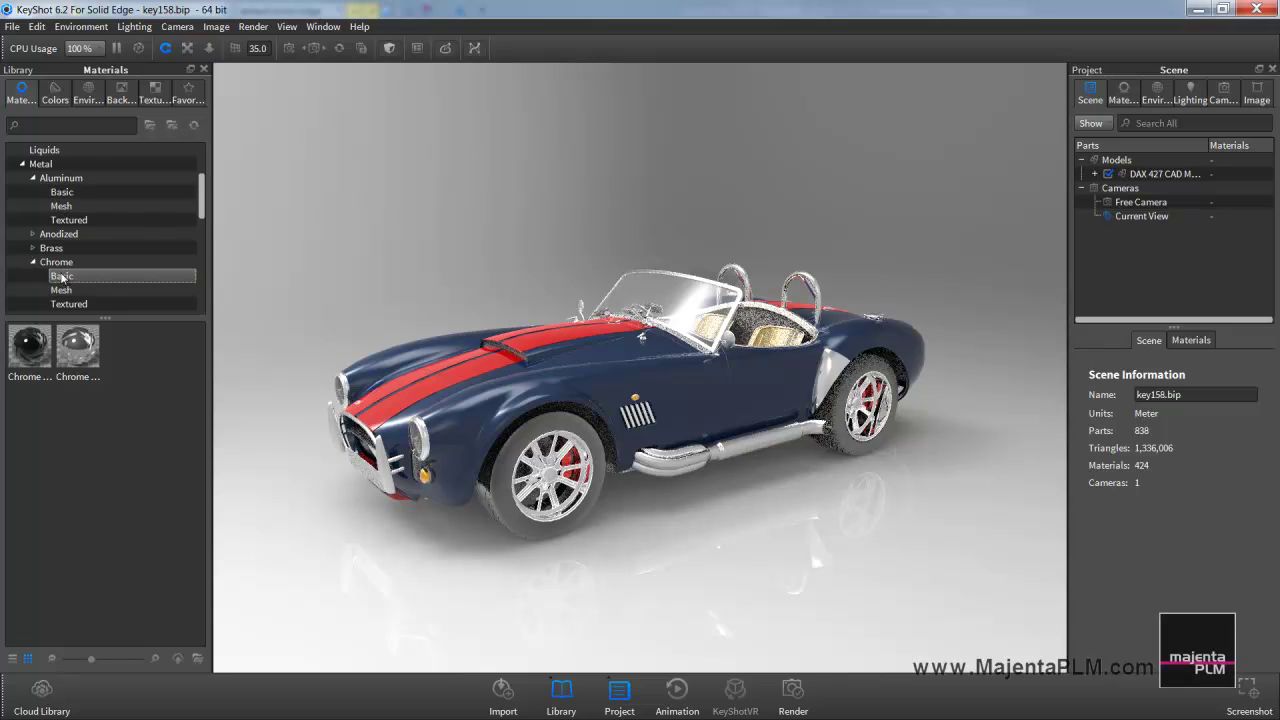
left_click_drag(87, 348, 725, 461)
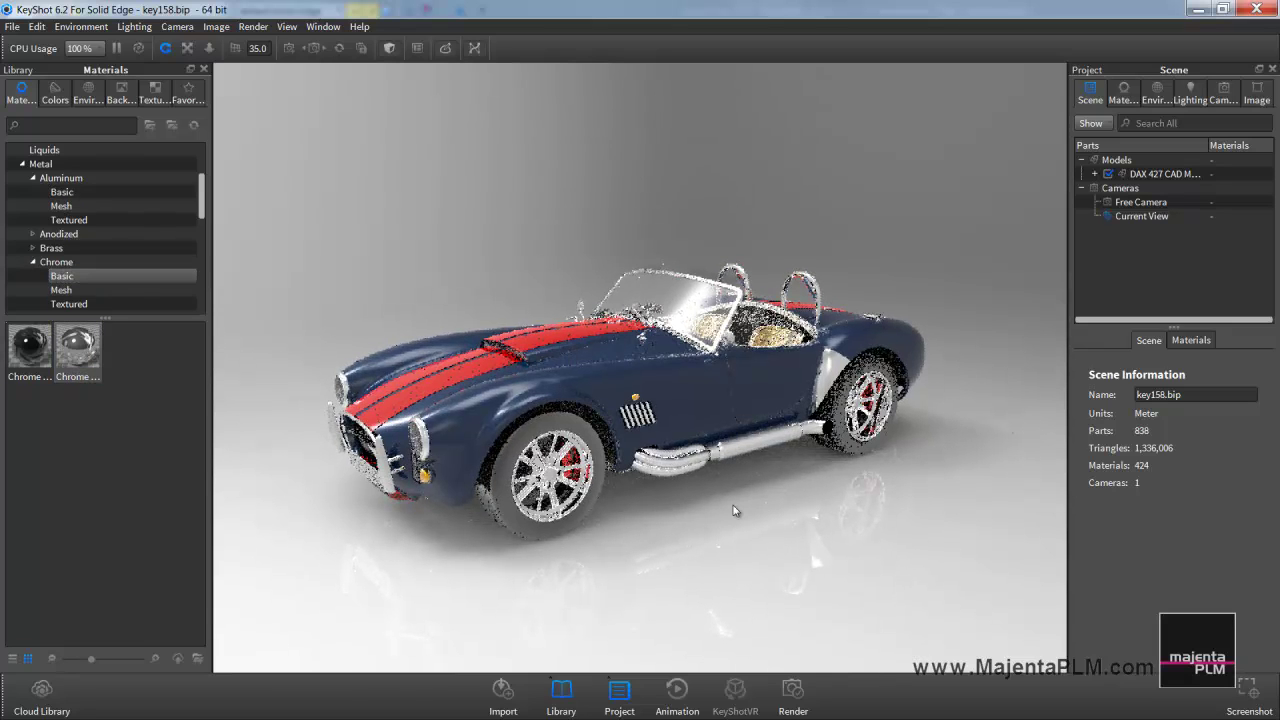
Apply the Soft Rubber Tire material to the front and rear tyres.
left_click_drag(203, 197, 202, 272)
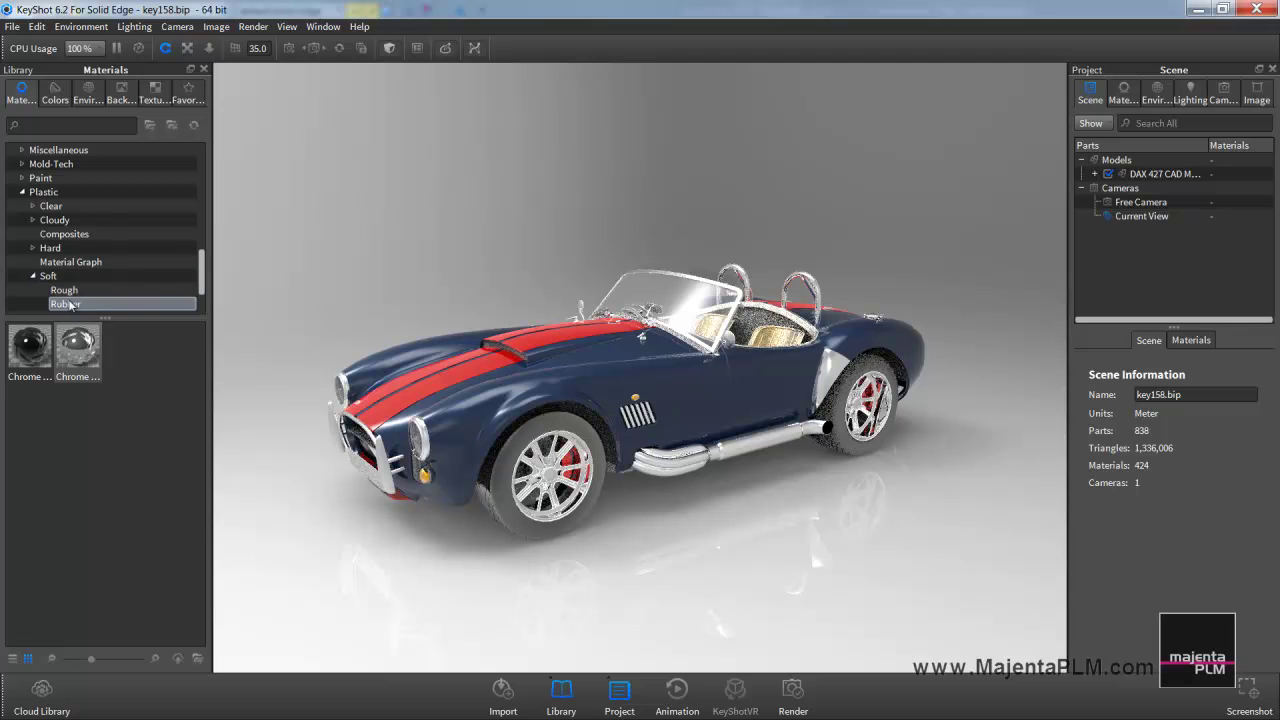
left_click(66, 304)
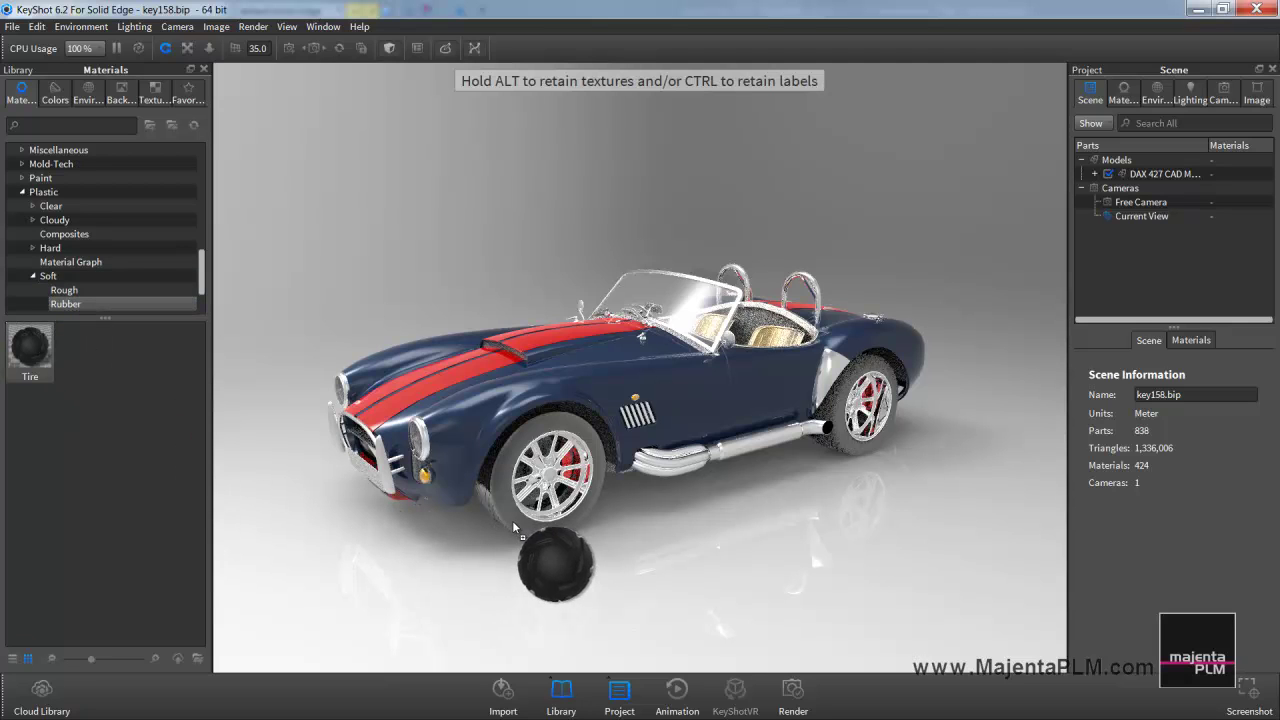
left_click_drag(34, 346, 512, 520)
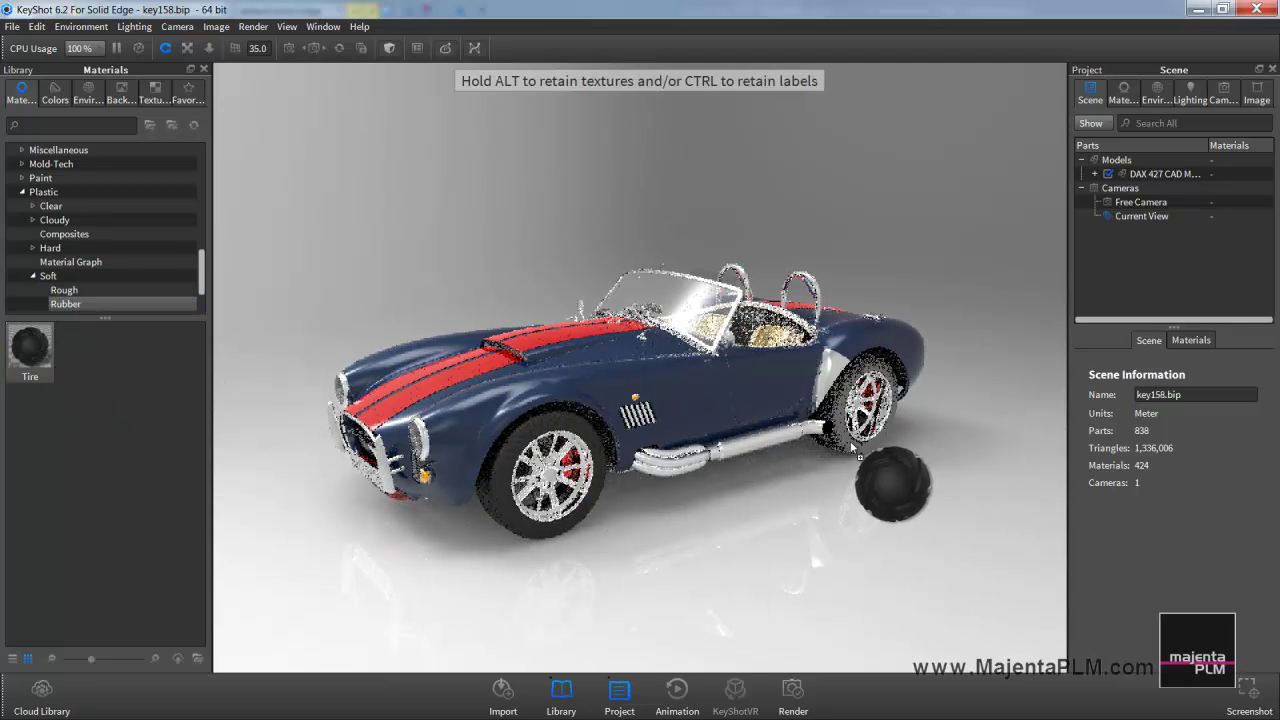
left_click_drag(34, 346, 933, 488)
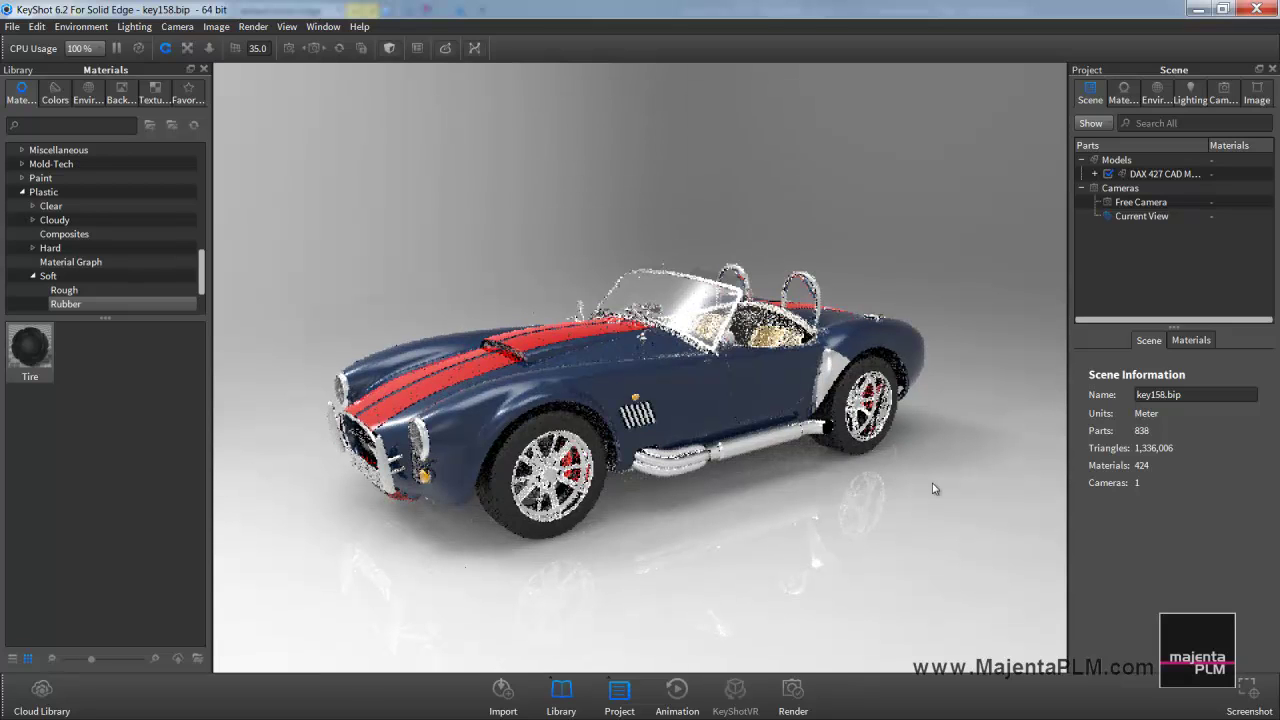
Search the environments for 'gravel' and apply Gravel Area to the scene.
left_click(88, 93)
left_click(92, 126)
type("gravel")
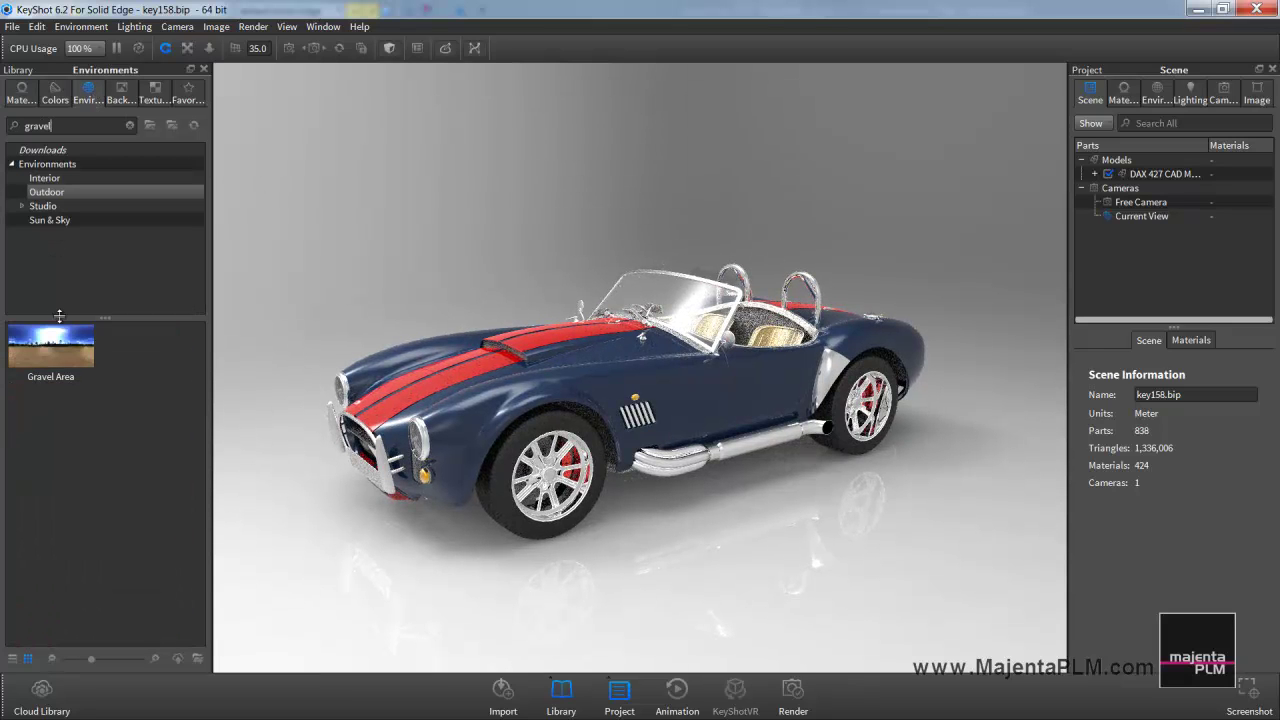
left_click_drag(52, 345, 509, 240)
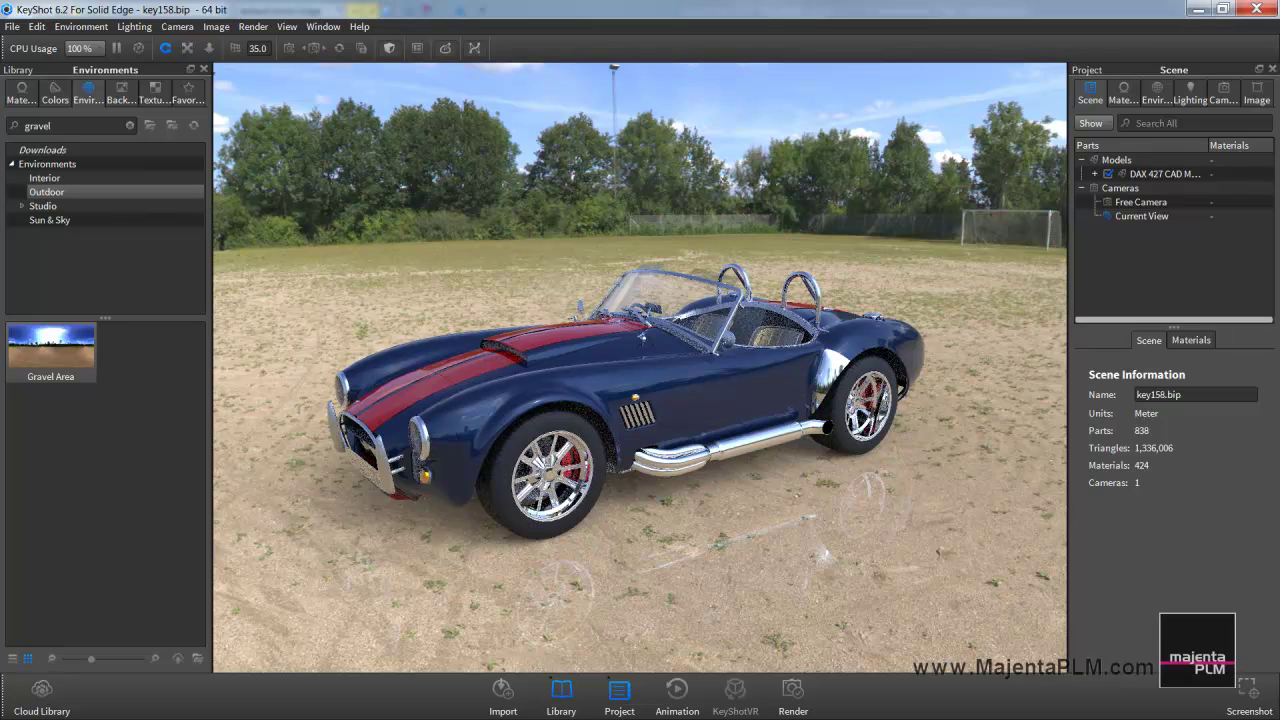
Drag Customer Home.jpg from Explorer into KeyShot and set it as the backplate.
key("alt+Tab")
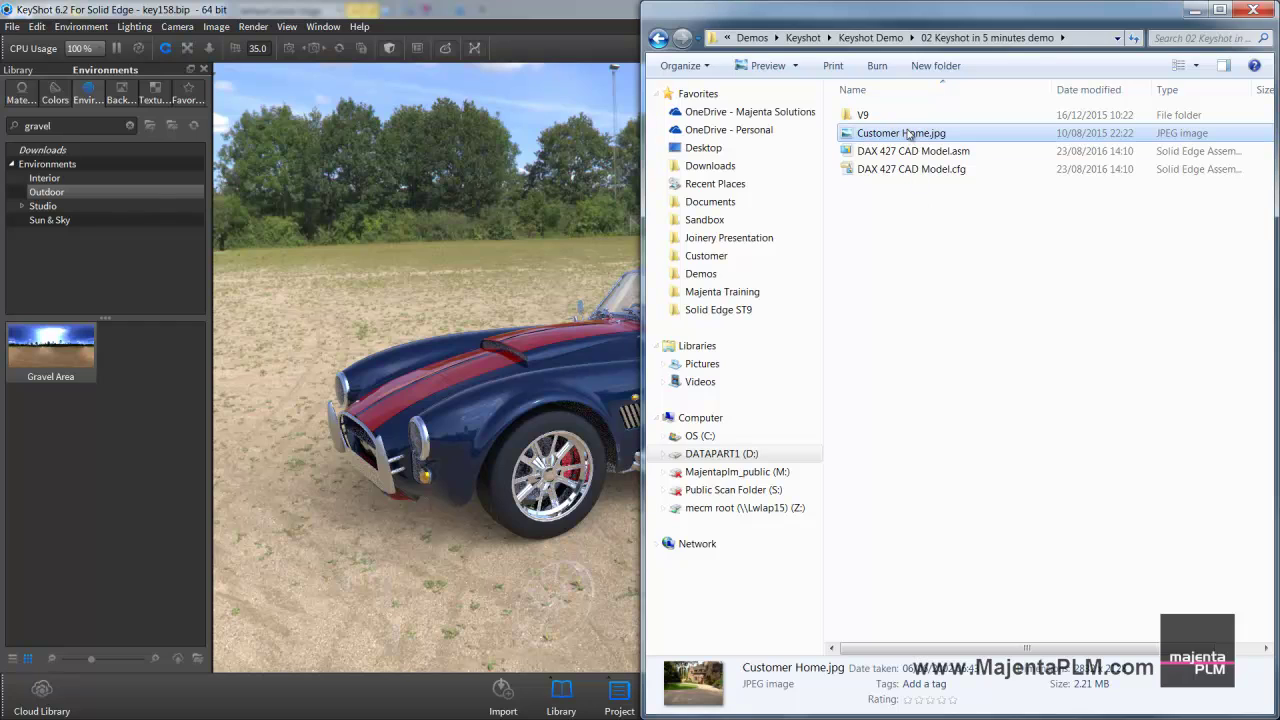
left_click_drag(846, 136, 506, 222)
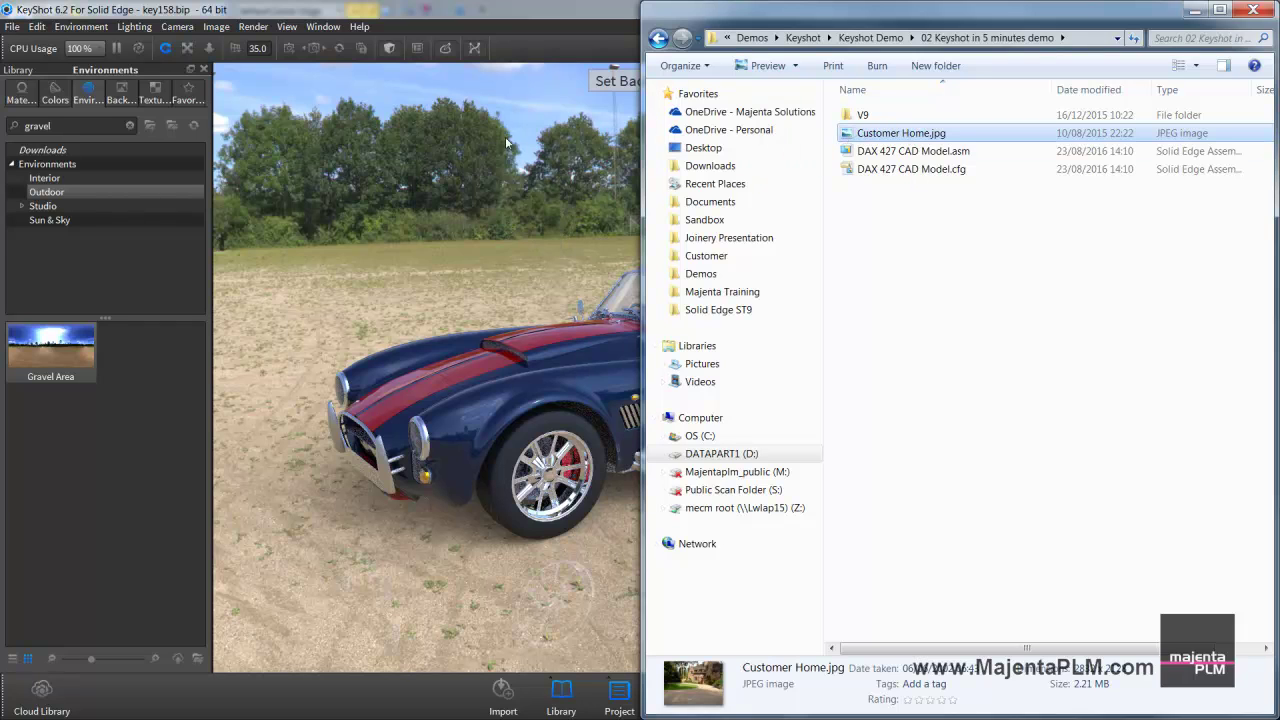
left_click(517, 16)
left_click(541, 171)
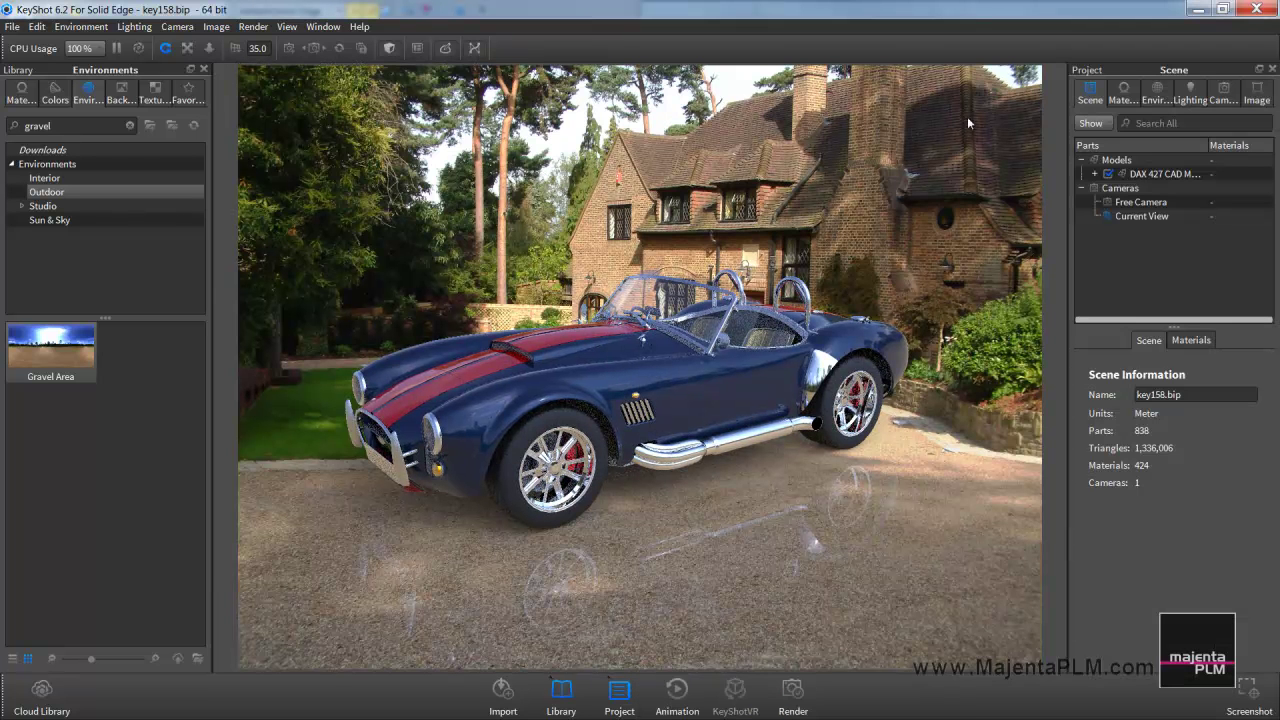
Dolly out and orbit the camera so the car sits further back on the gravel driveway.
left_click(1157, 92)
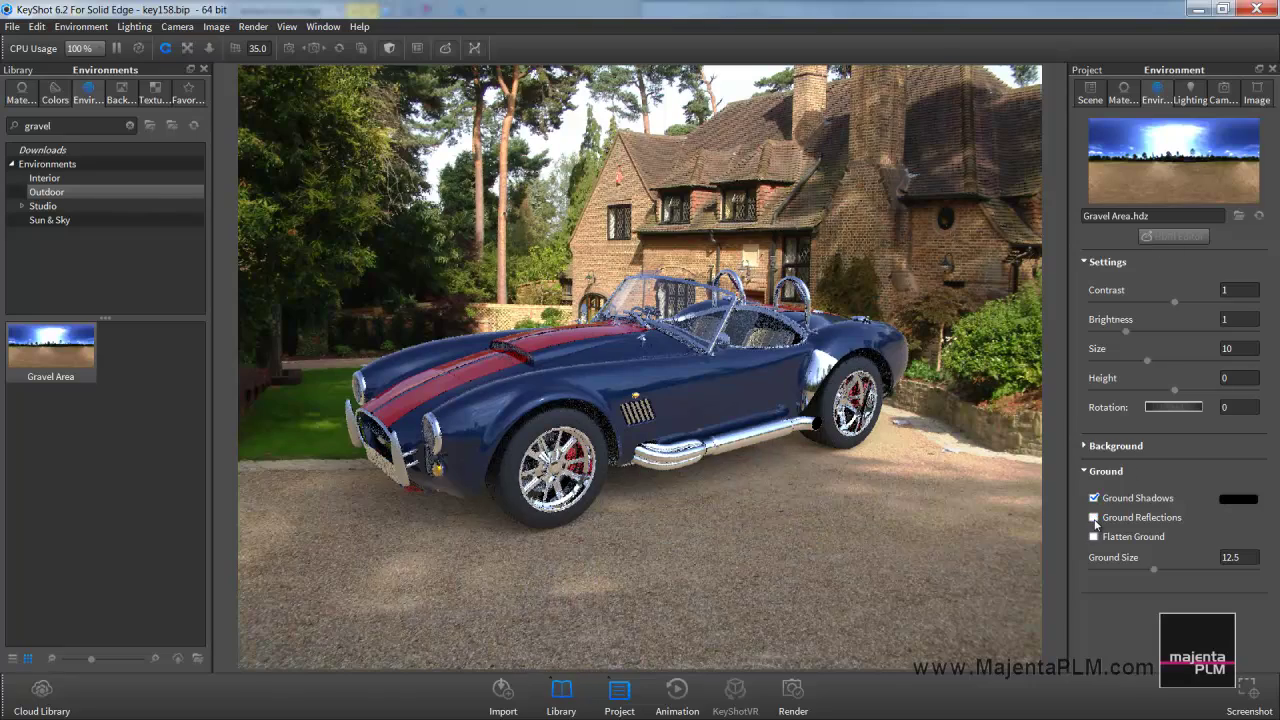
scroll(778, 464, "down", 3)
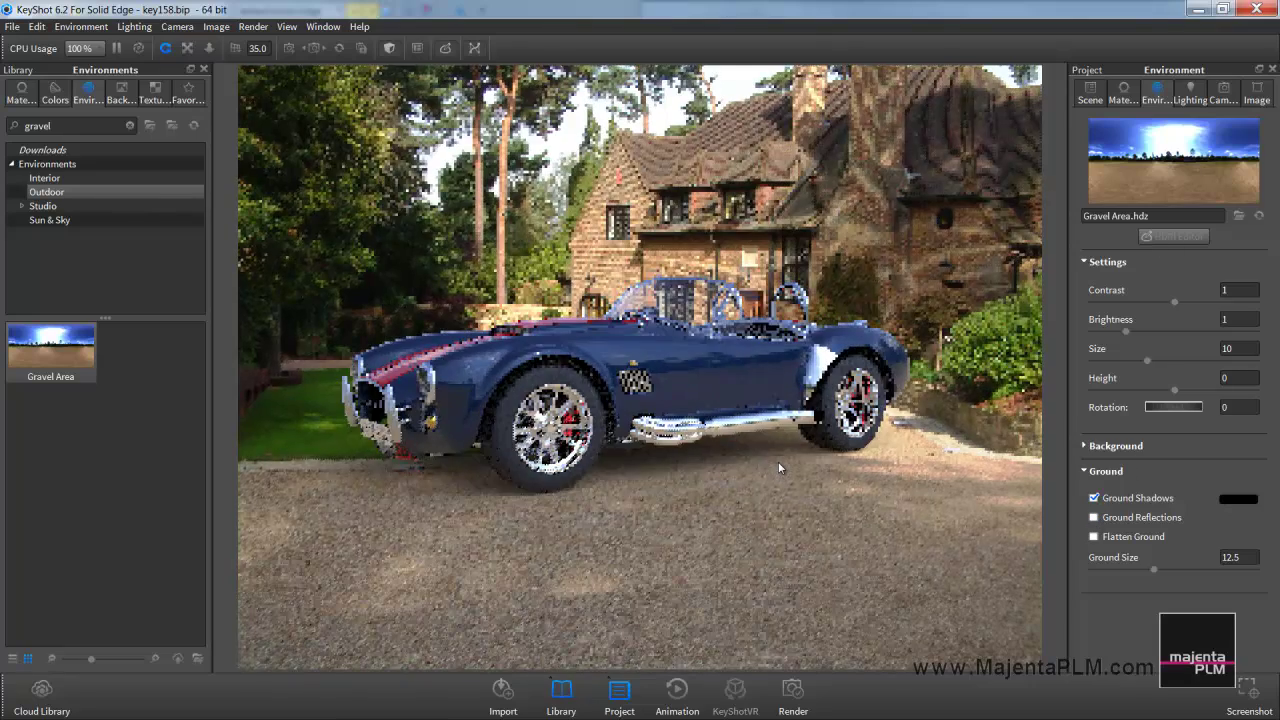
mouse_move(784, 468)
left_mouse_down()
mouse_move(806, 620)
mouse_move(855, 488)
mouse_move(842, 484)
left_mouse_up()
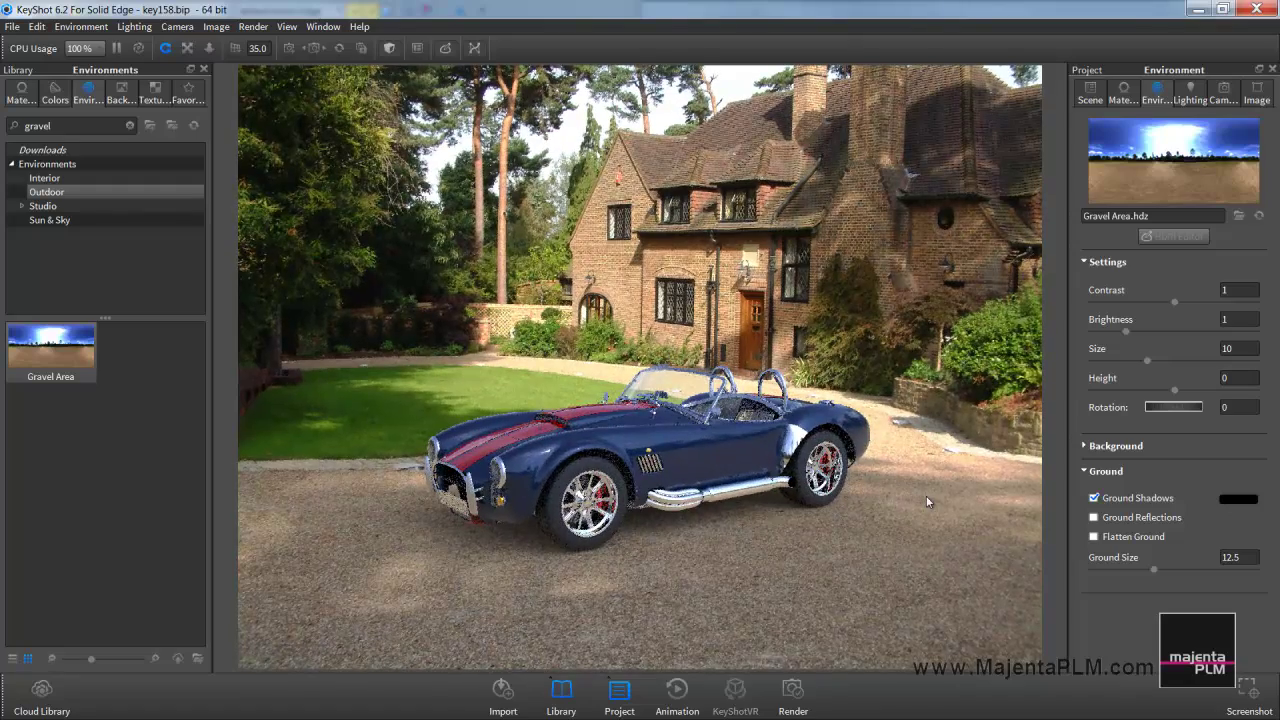
Open the Render dialog and name the still image 'Customer Car Render.jpg', keeping JPEG format.
left_click(792, 688)
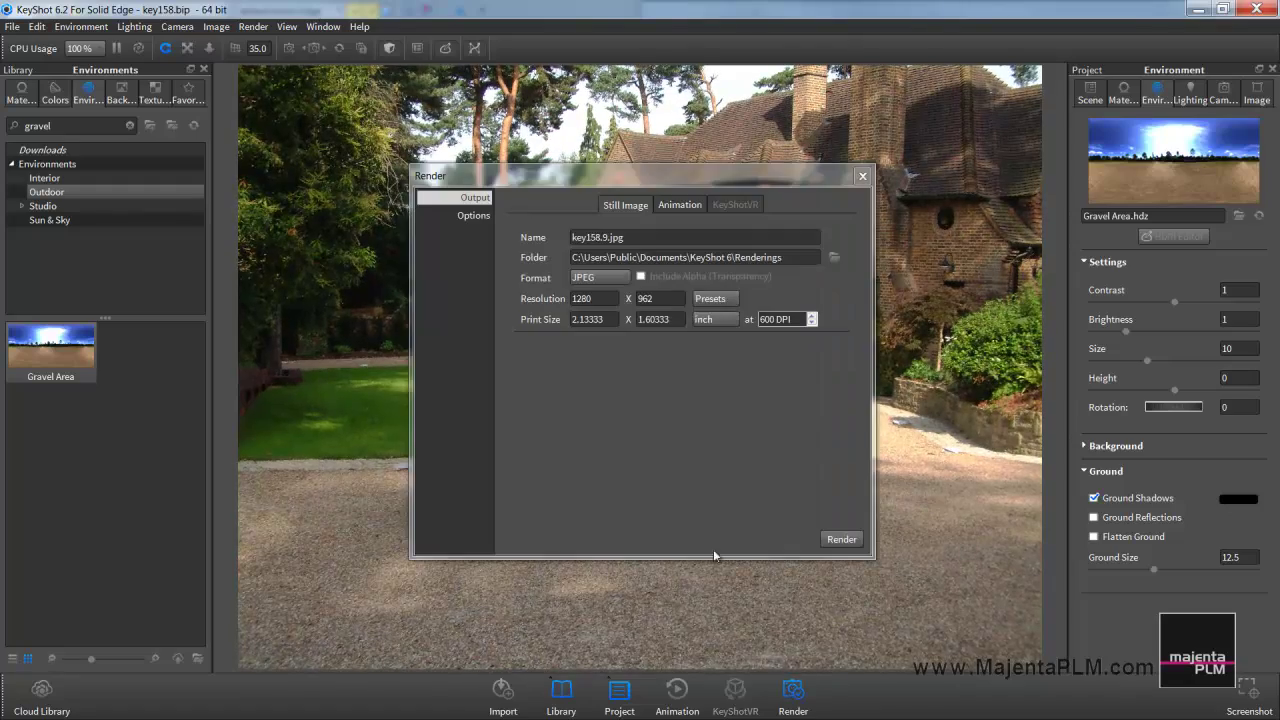
left_click(609, 238)
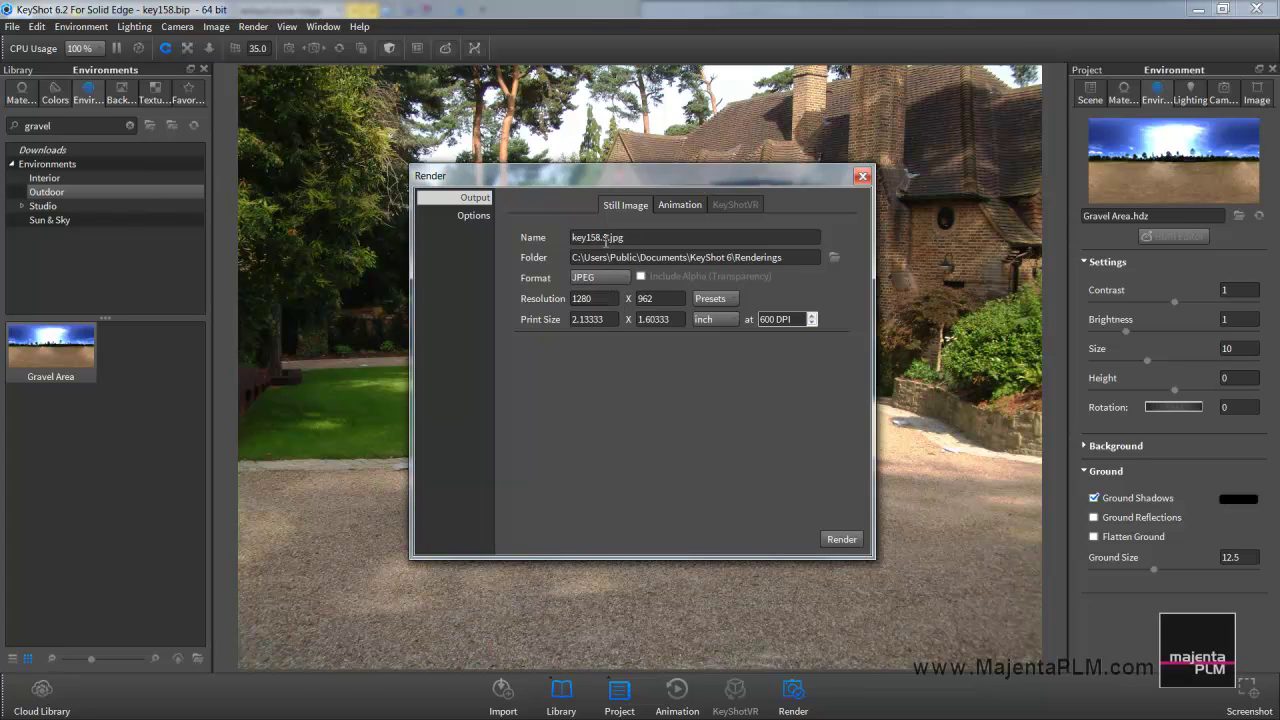
type("Customr Car Render")
left_click(621, 277)
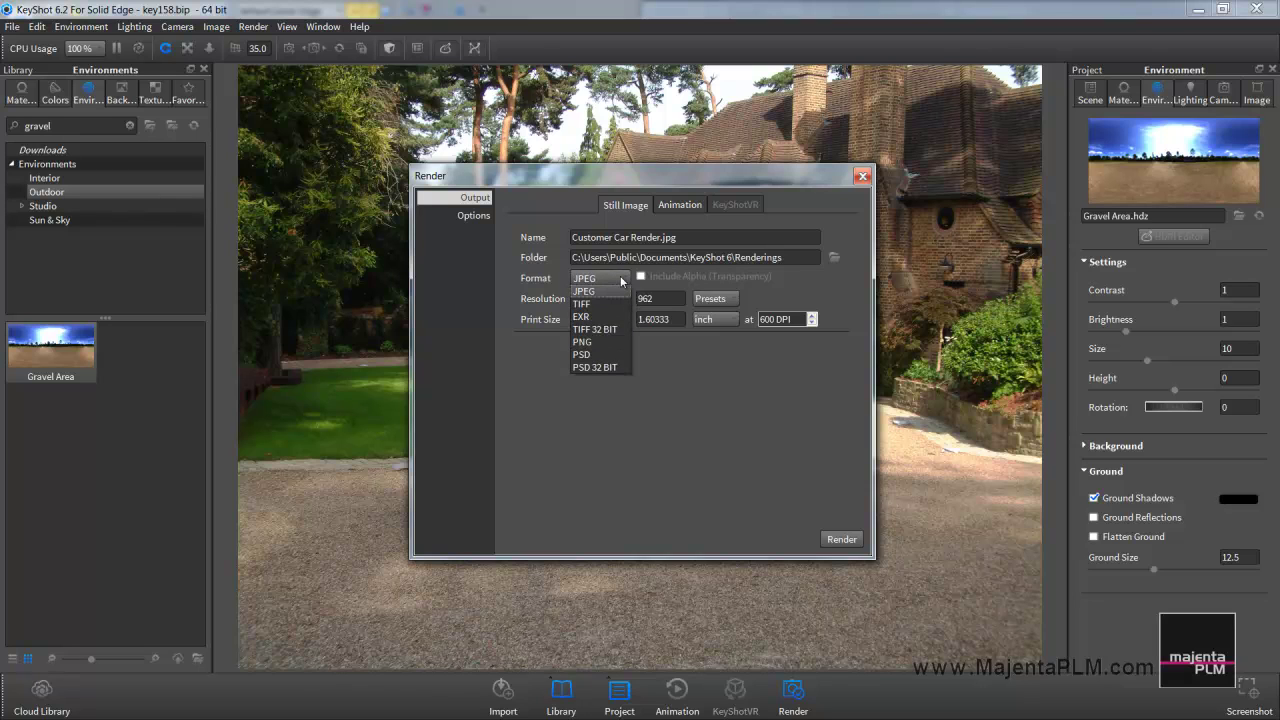
left_click(621, 280)
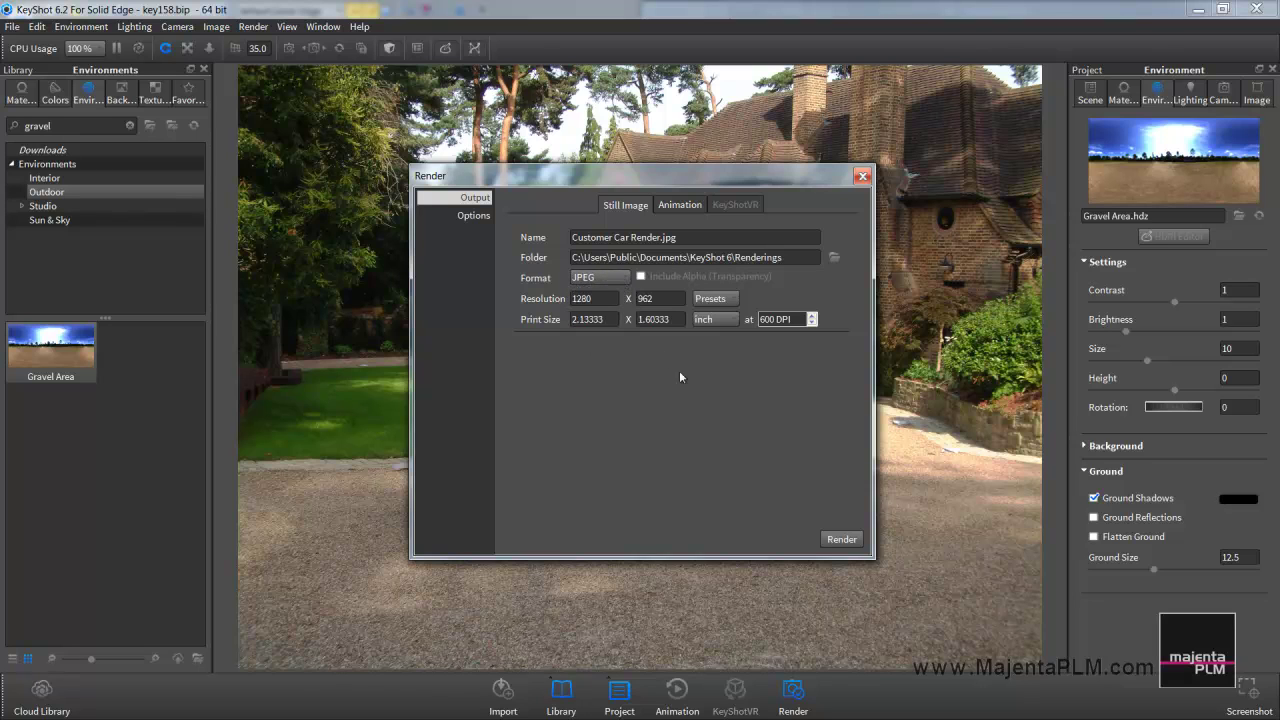
Start rendering Customer Car Render.jpg at 1280 x 962 and move the render window into view.
left_click(858, 543)
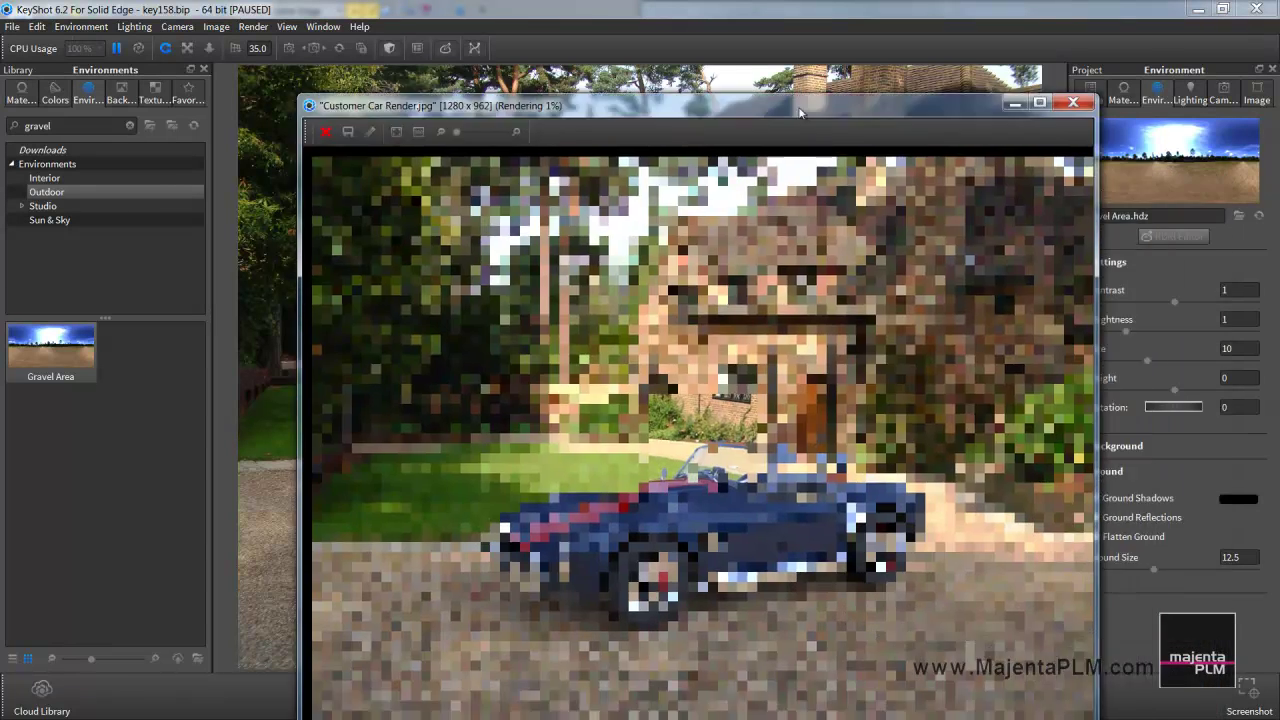
left_click_drag(800, 112, 720, 48)
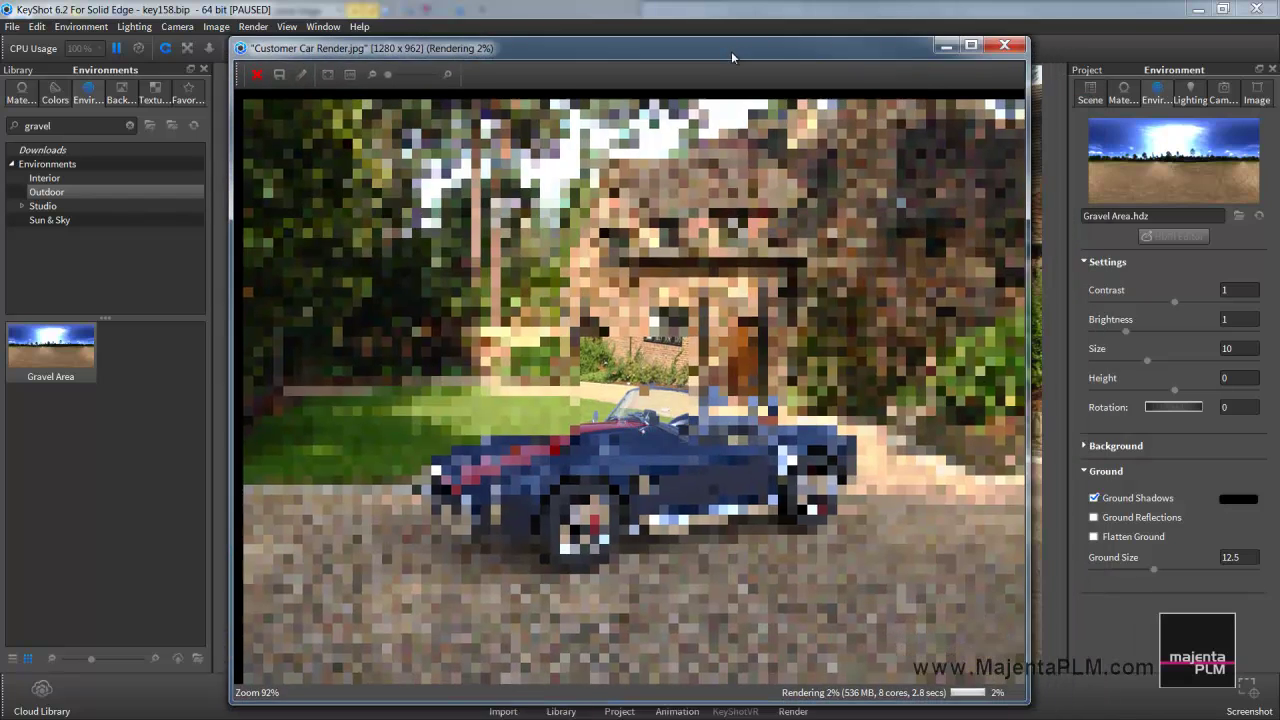